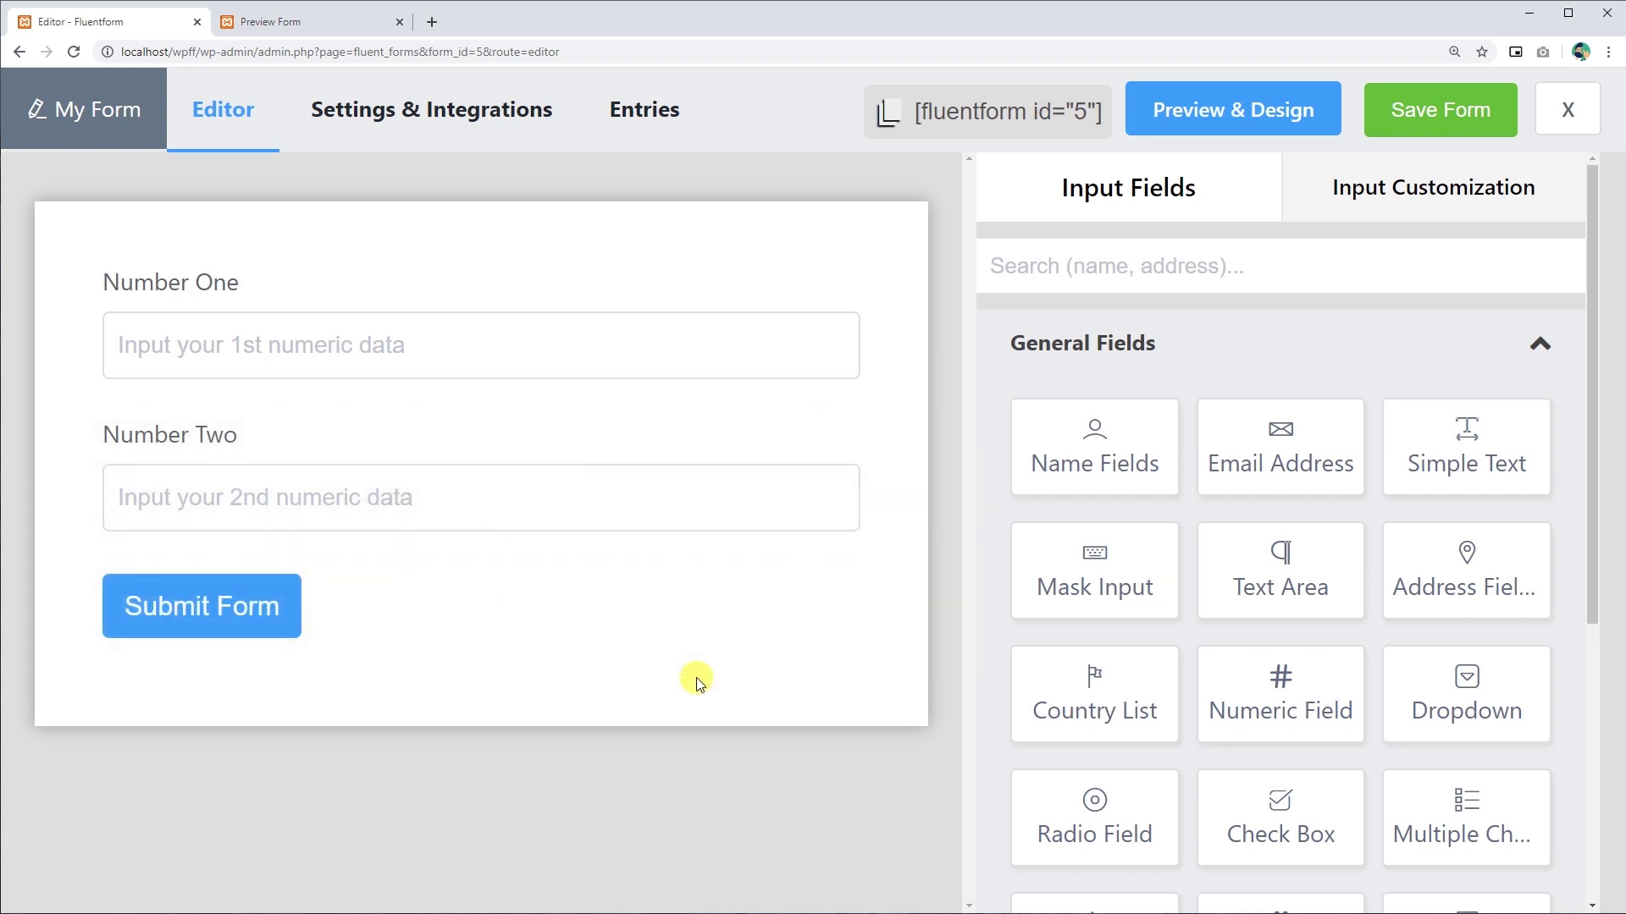
Add a numeric field below Number Two and edit its label and placeholder.
{"action": "left_click_drag", "start_coordinate": [1281, 692], "coordinate": [490, 624]}
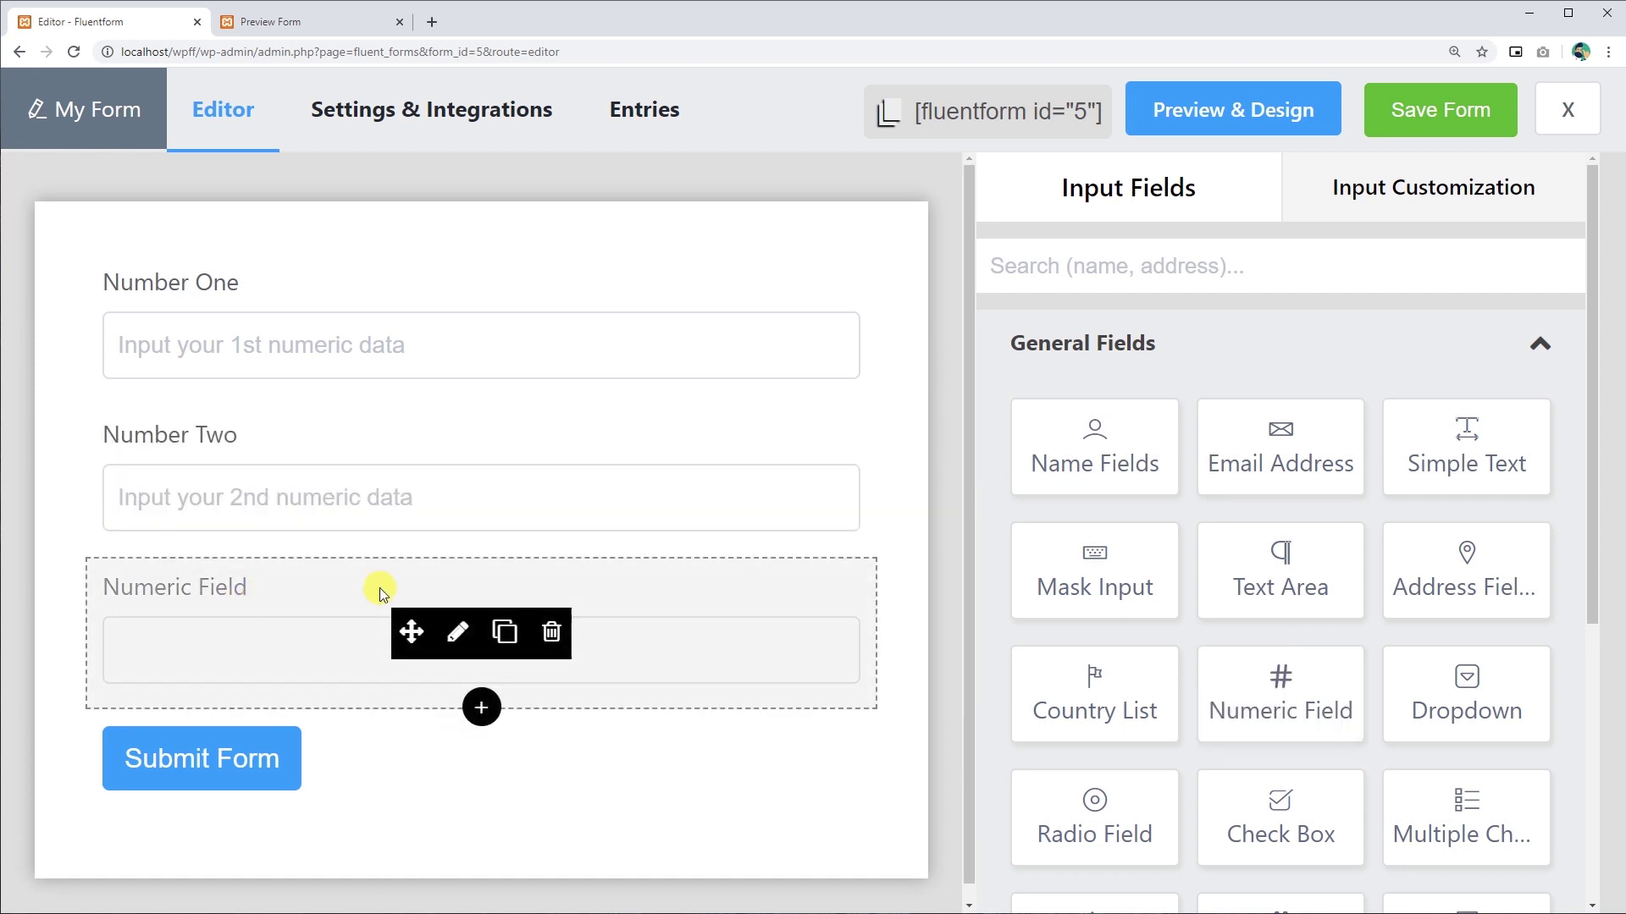
{"action": "left_click", "coordinate": [453, 632]}
{"action": "left_click_drag", "start_coordinate": [1186, 377], "coordinate": [982, 370]}
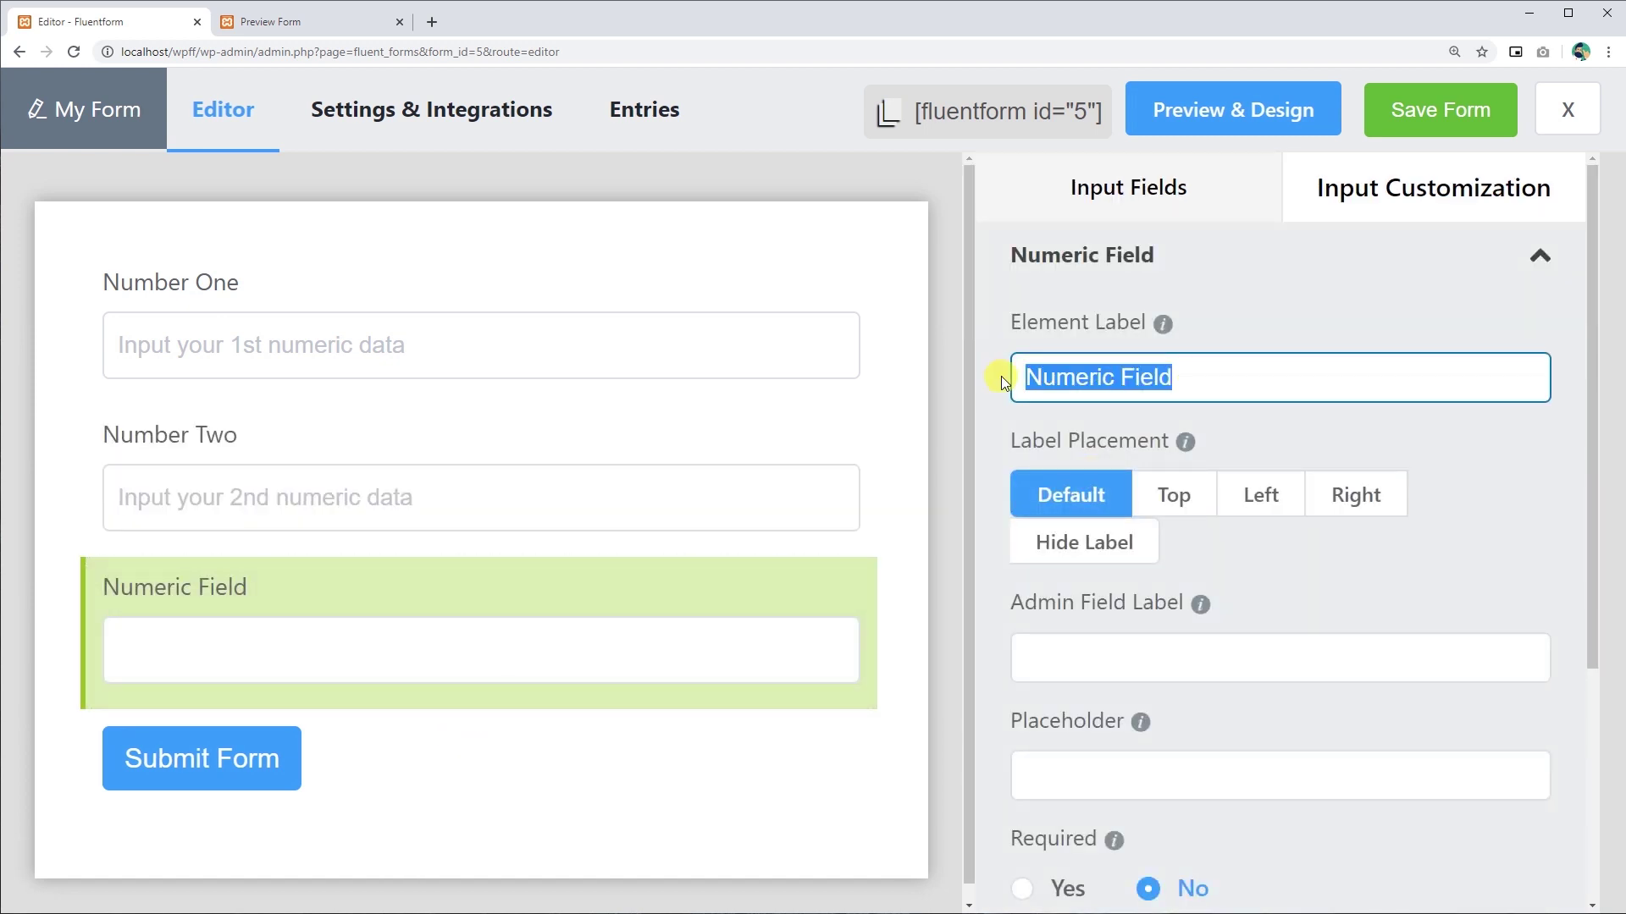
{"action": "type", "text": "Total"}
{"action": "left_click", "coordinate": [1187, 766]}
{"action": "type", "text": "Resu"}
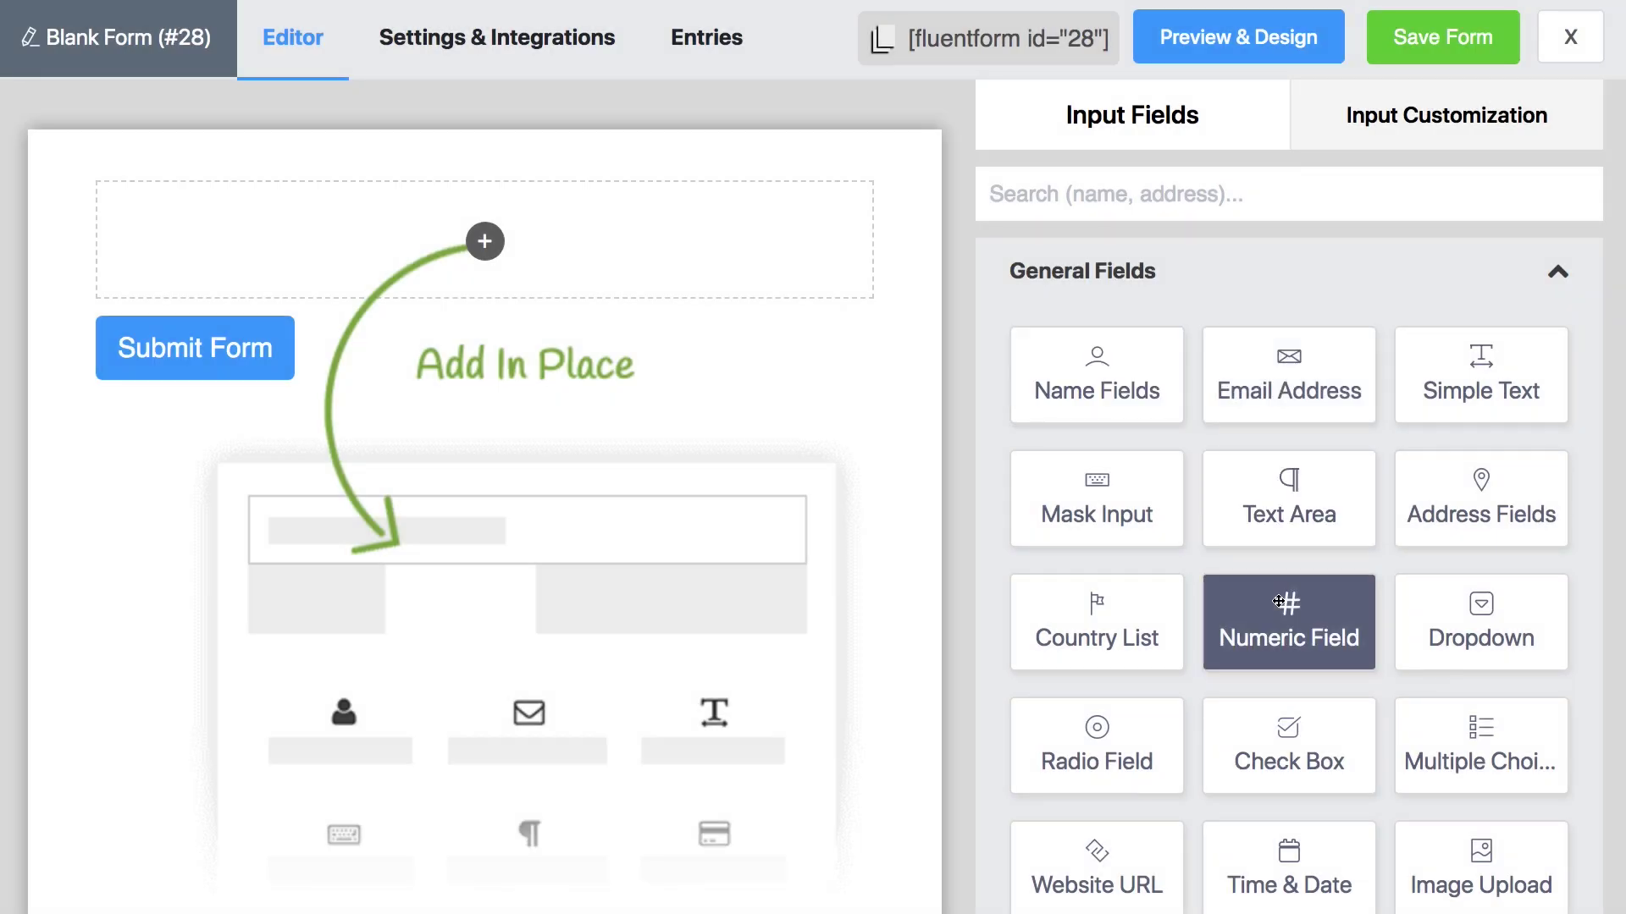
Add two numeric fields to the empty form and select the first one.
{"action": "left_click_drag", "start_coordinate": [1290, 612], "coordinate": [544, 210]}
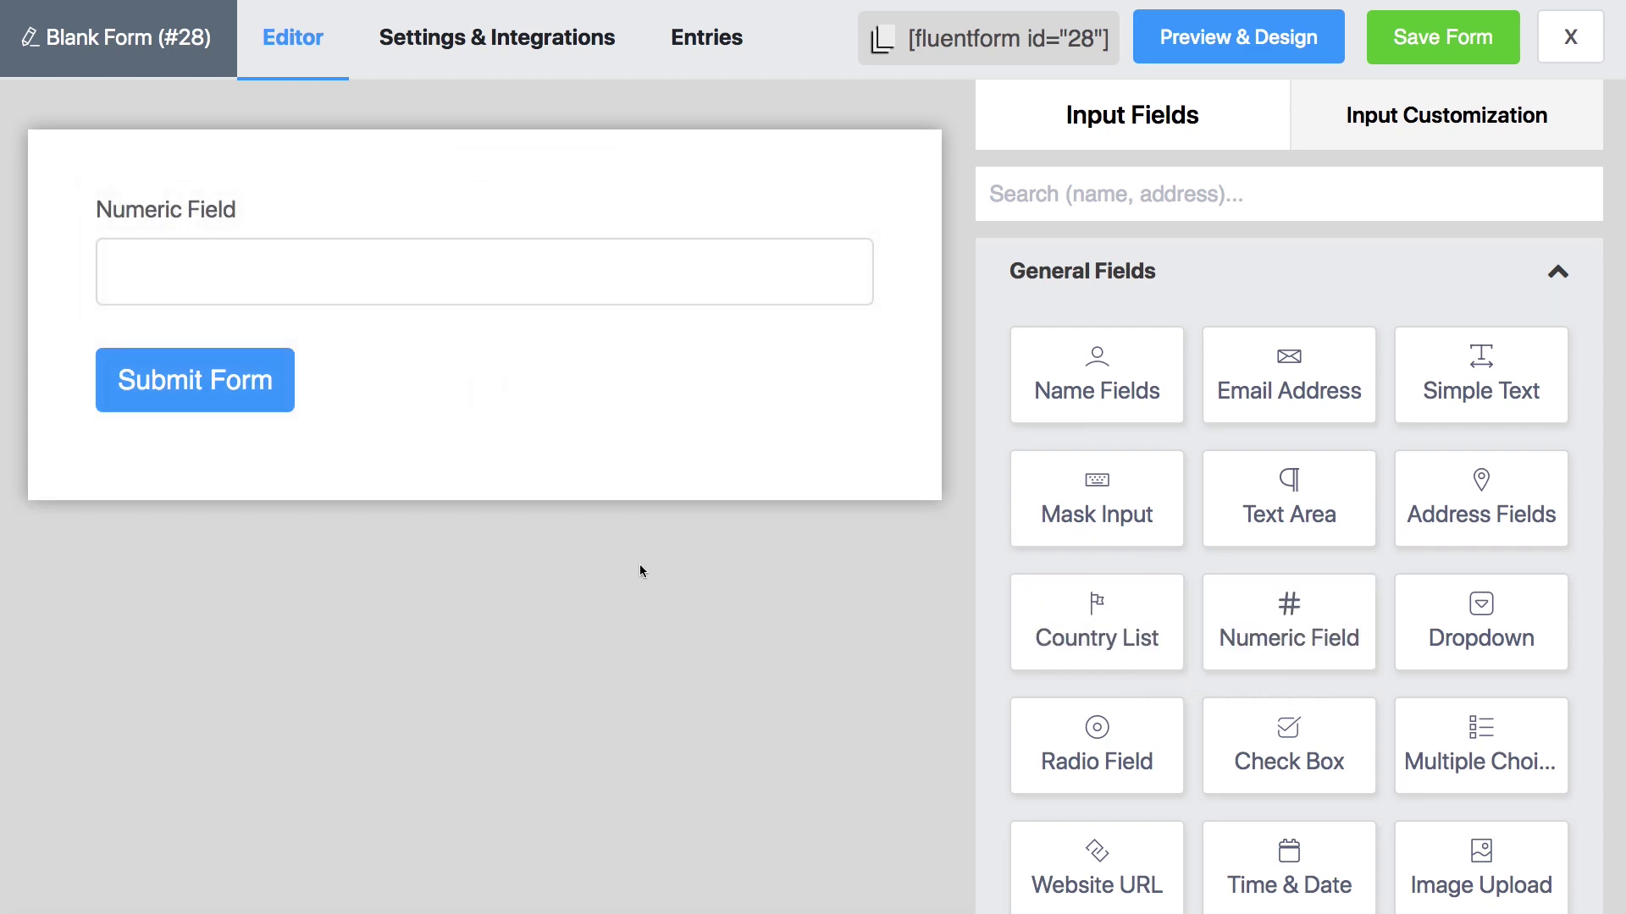
{"action": "left_click", "coordinate": [1285, 612]}
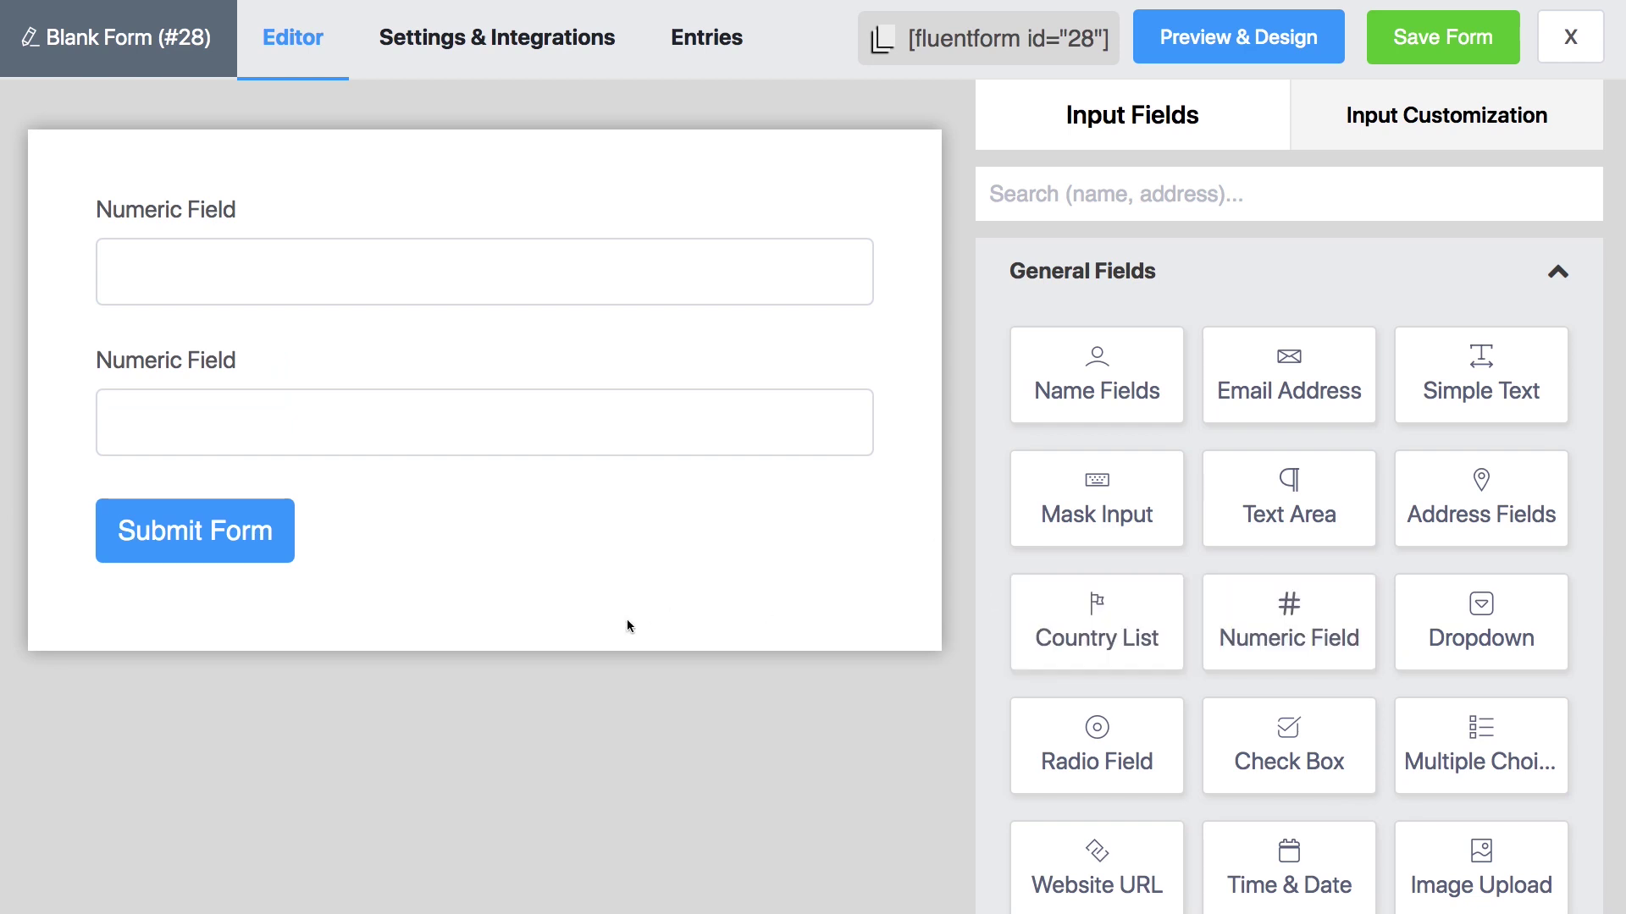
{"action": "mouse_move", "coordinate": [484, 270]}
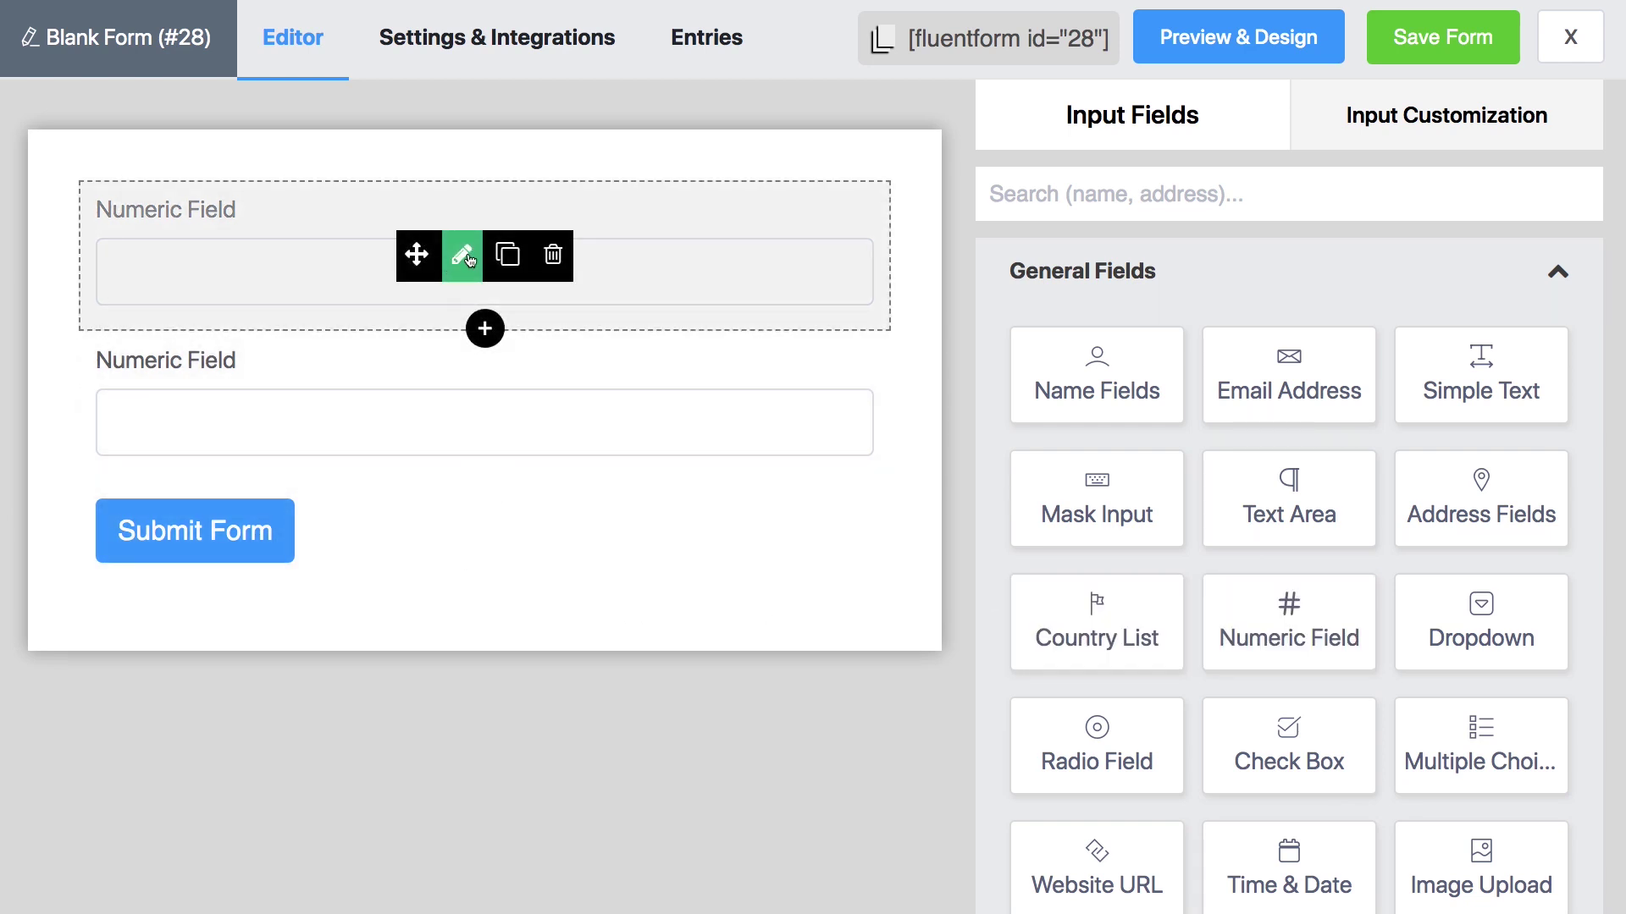
{"action": "left_click", "coordinate": [463, 257]}
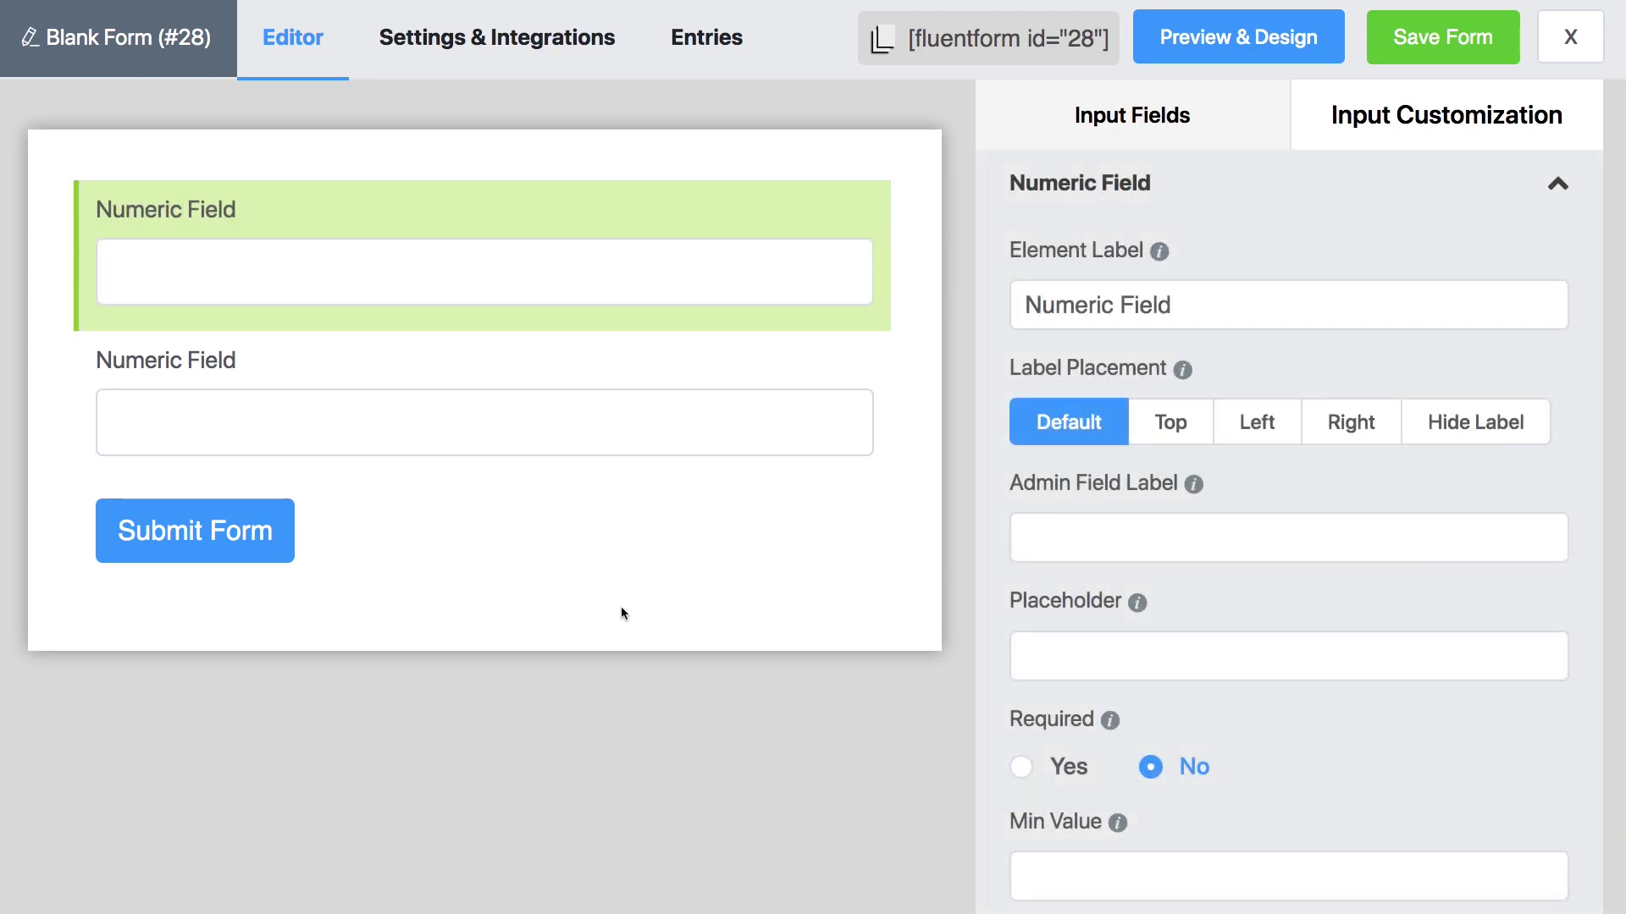
Rename the first field to 'Field 1', trying Left and Hidden label placement before Default.
{"action": "left_click", "coordinate": [1394, 128]}
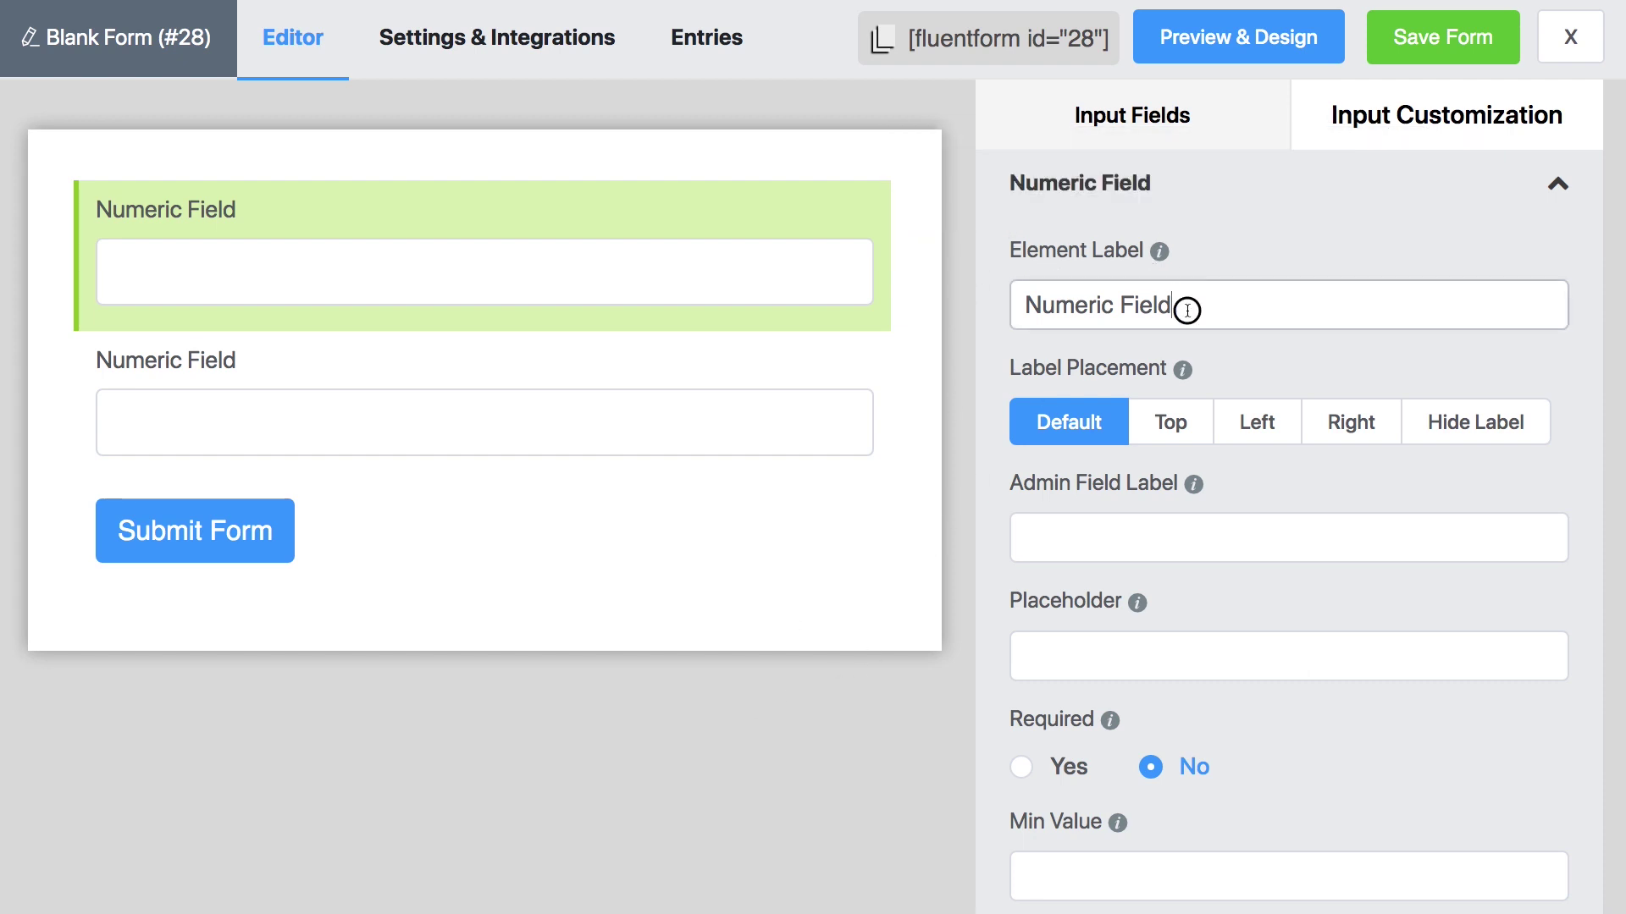
{"action": "left_click_drag", "start_coordinate": [1182, 306], "coordinate": [987, 312]}
{"action": "type", "text": "Fie"}
{"action": "left_click", "coordinate": [1252, 374]}
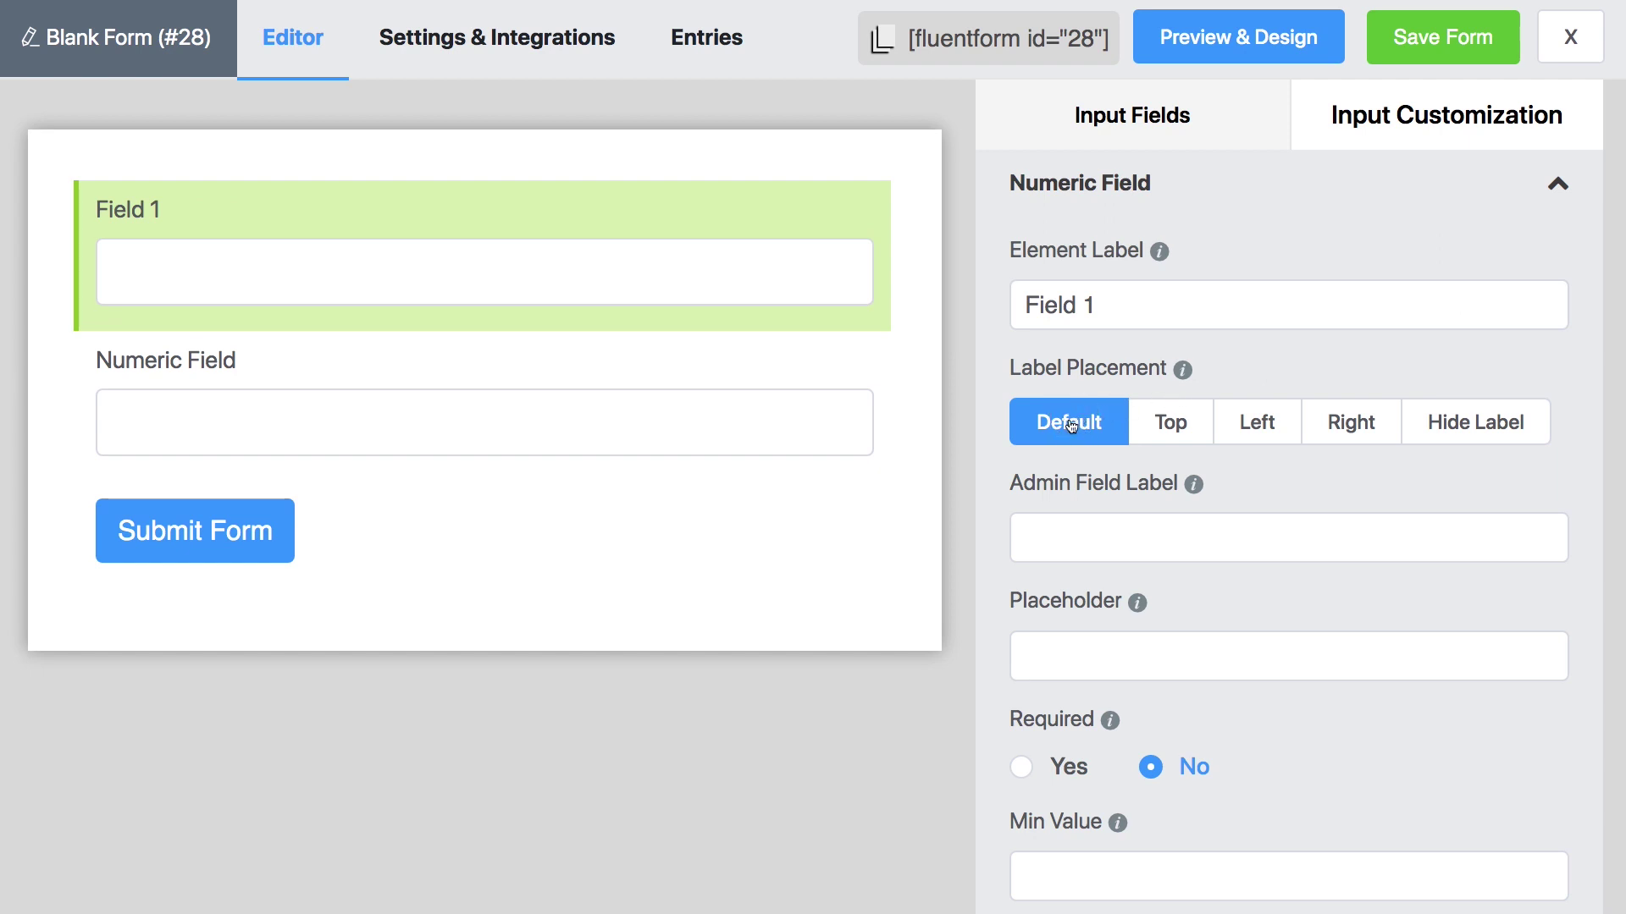
{"action": "left_click", "coordinate": [1259, 423]}
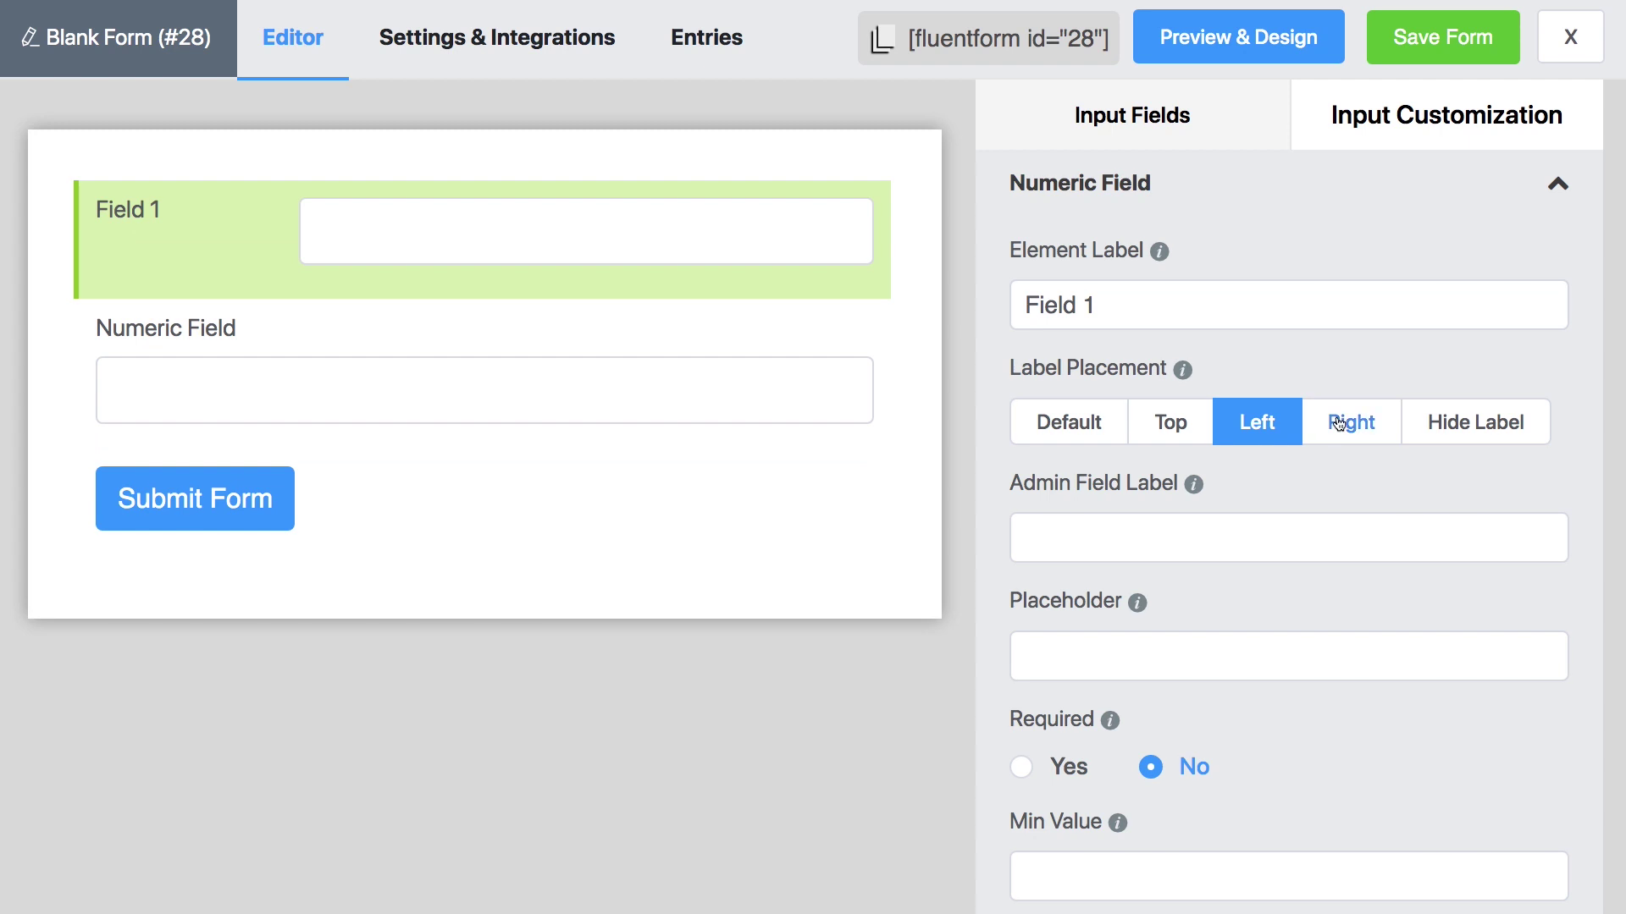
{"action": "left_click", "coordinate": [1475, 427]}
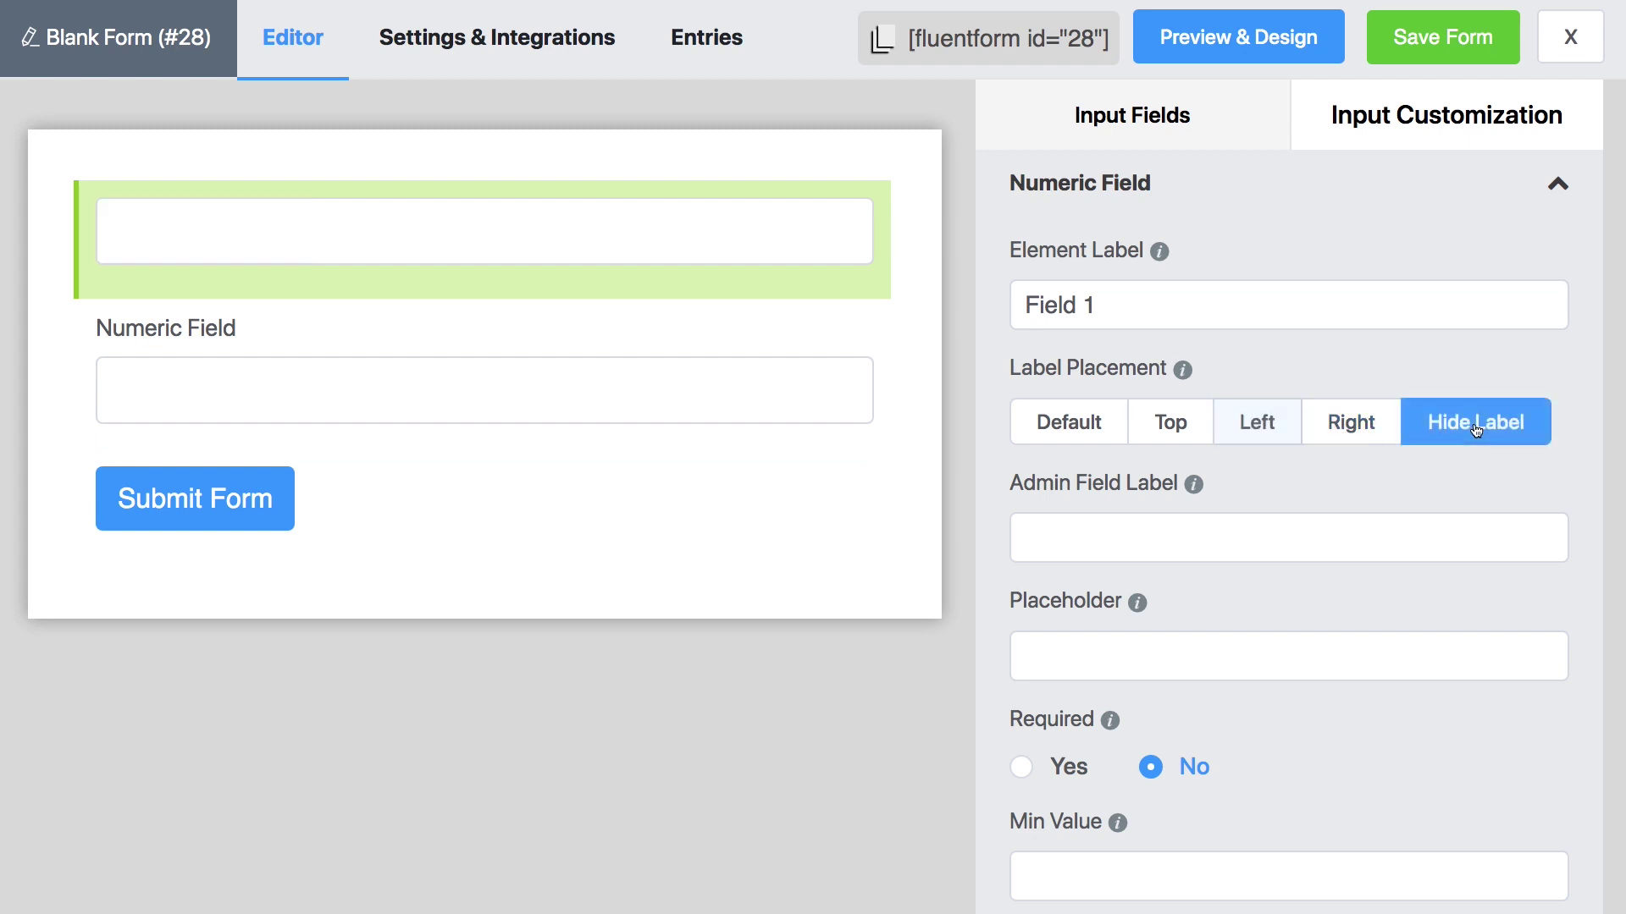
{"action": "left_click", "coordinate": [1074, 423]}
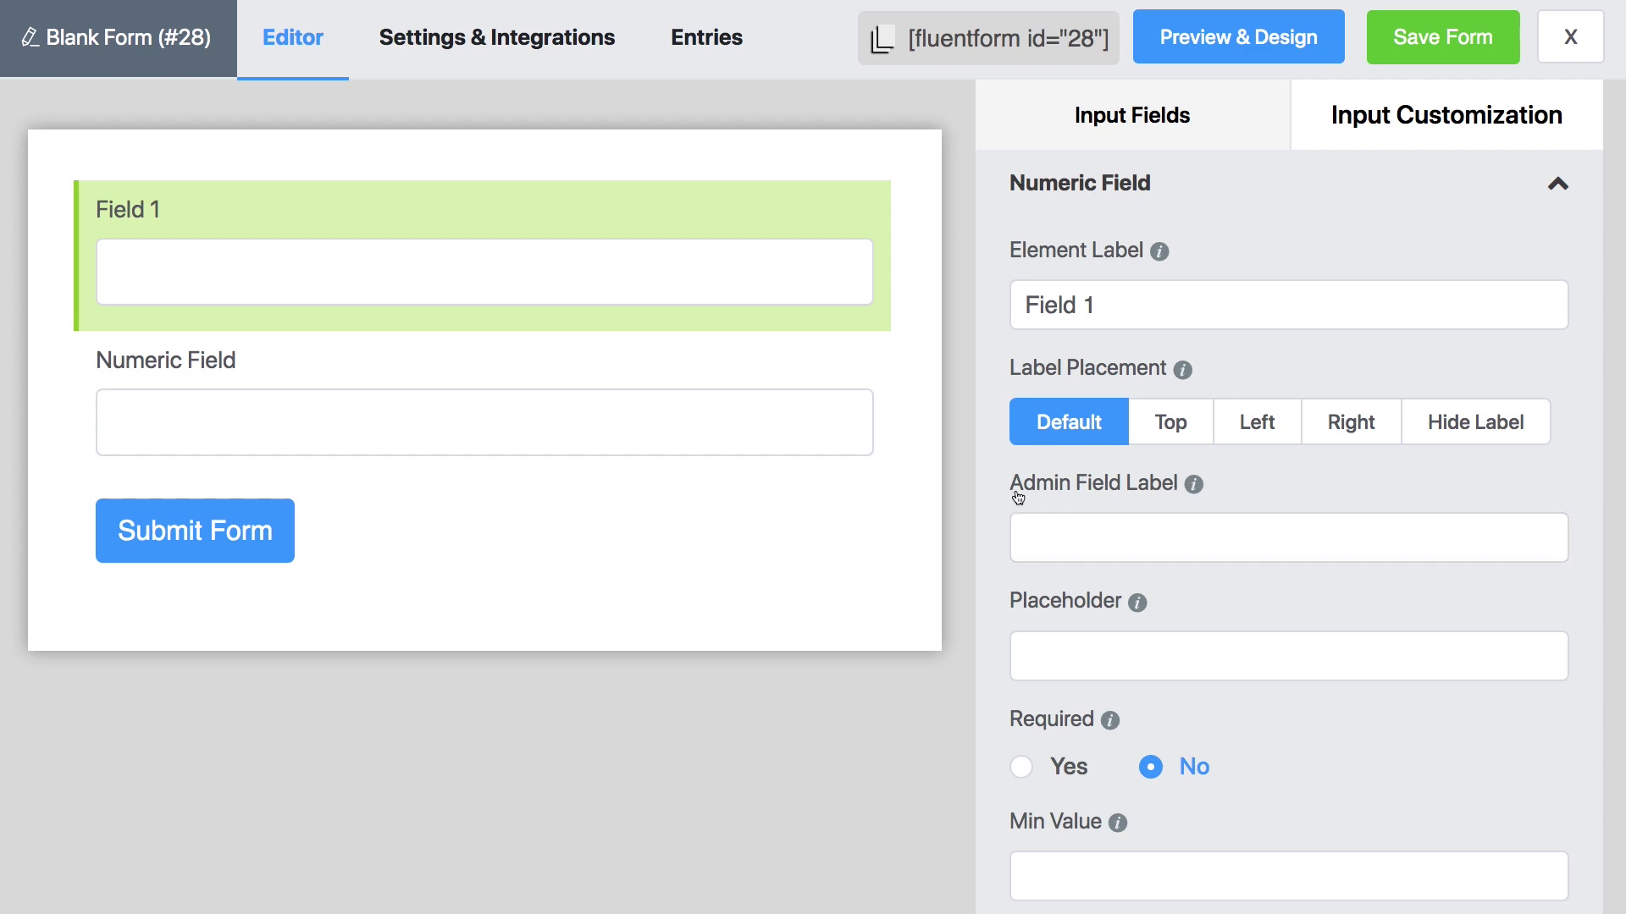
Give Field 1 admin label 'Value 1' and placeholder 'Input Your Value Here'.
{"action": "left_click", "coordinate": [1082, 531]}
{"action": "type", "text": "Value 1"}
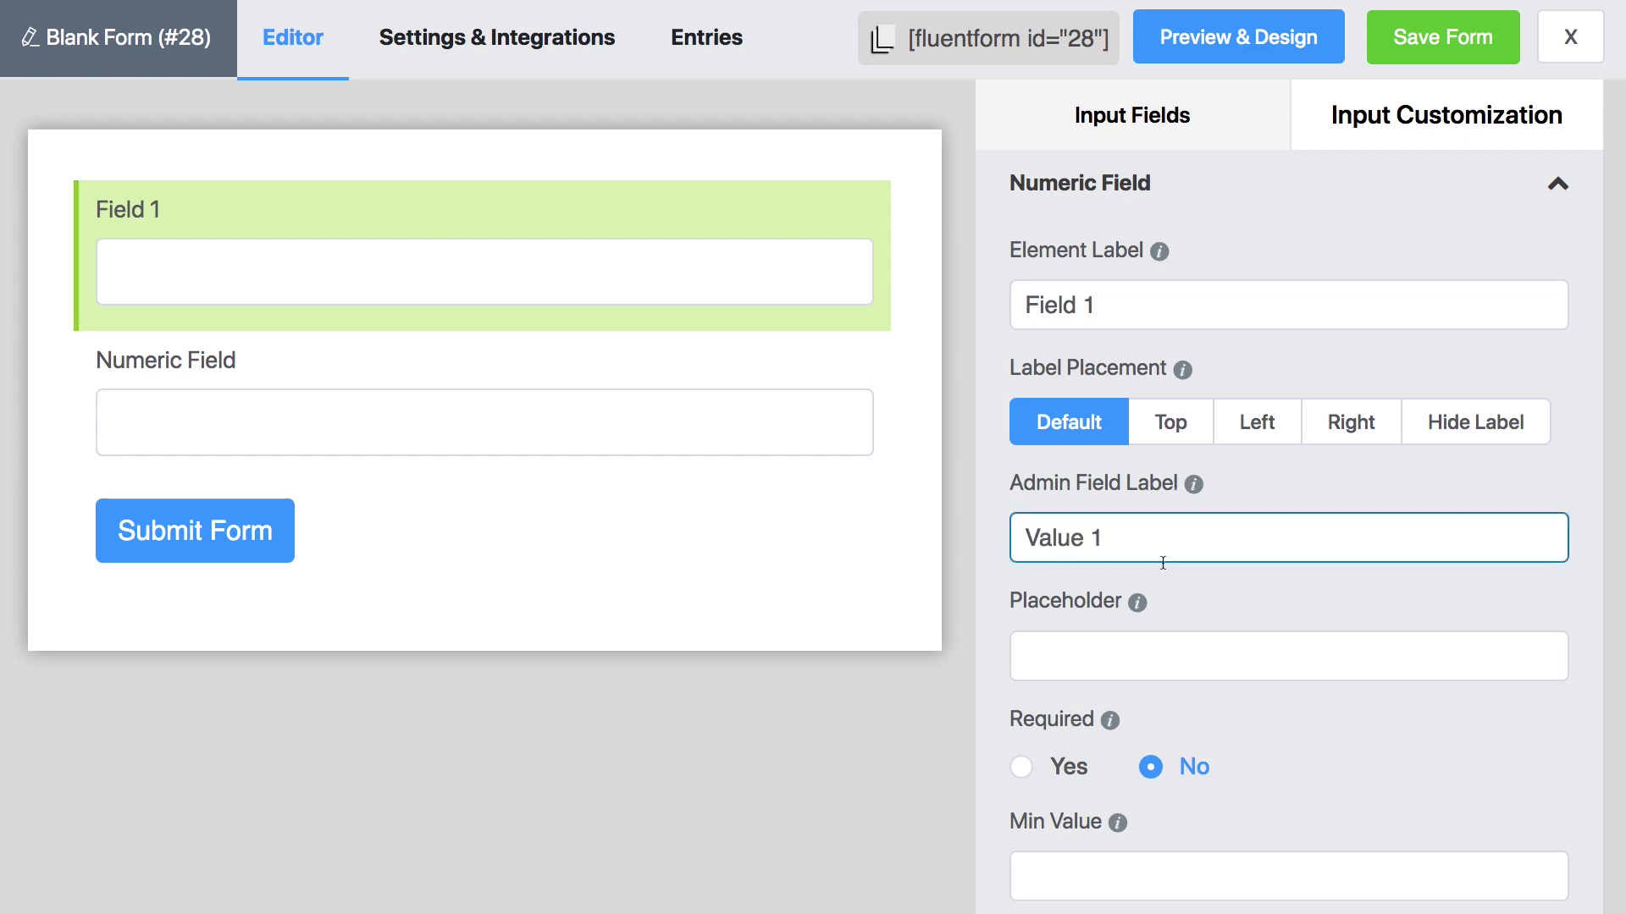
{"action": "left_click", "coordinate": [1184, 600]}
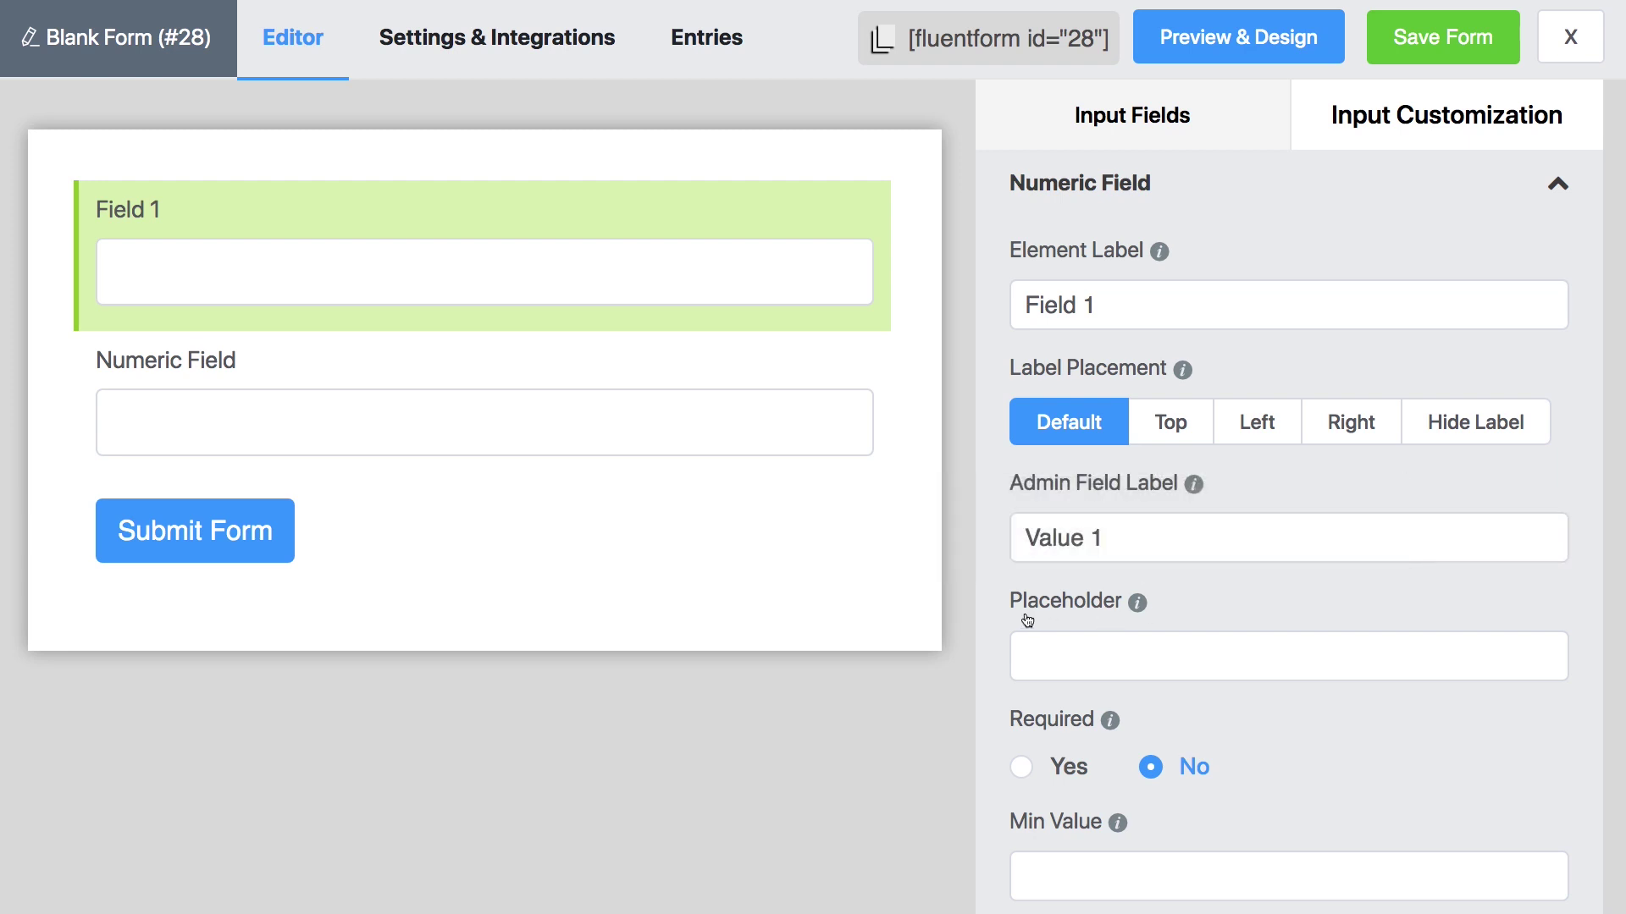
{"action": "left_click", "coordinate": [1099, 653]}
{"action": "type", "text": "Input"}
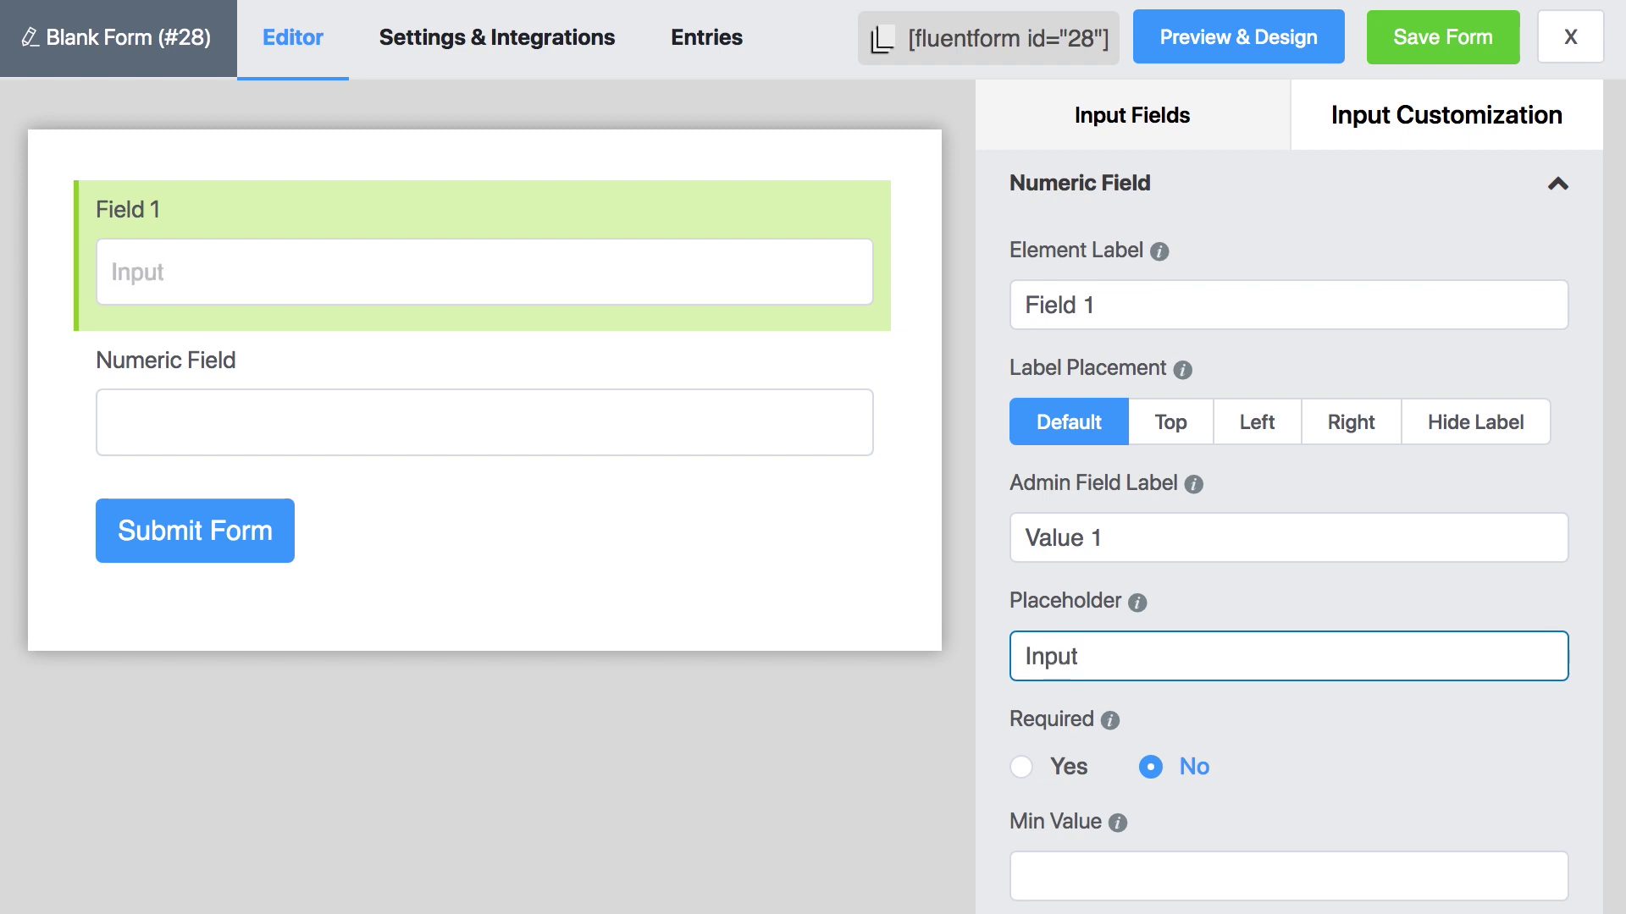
{"action": "type", "text": " Your Value Here"}
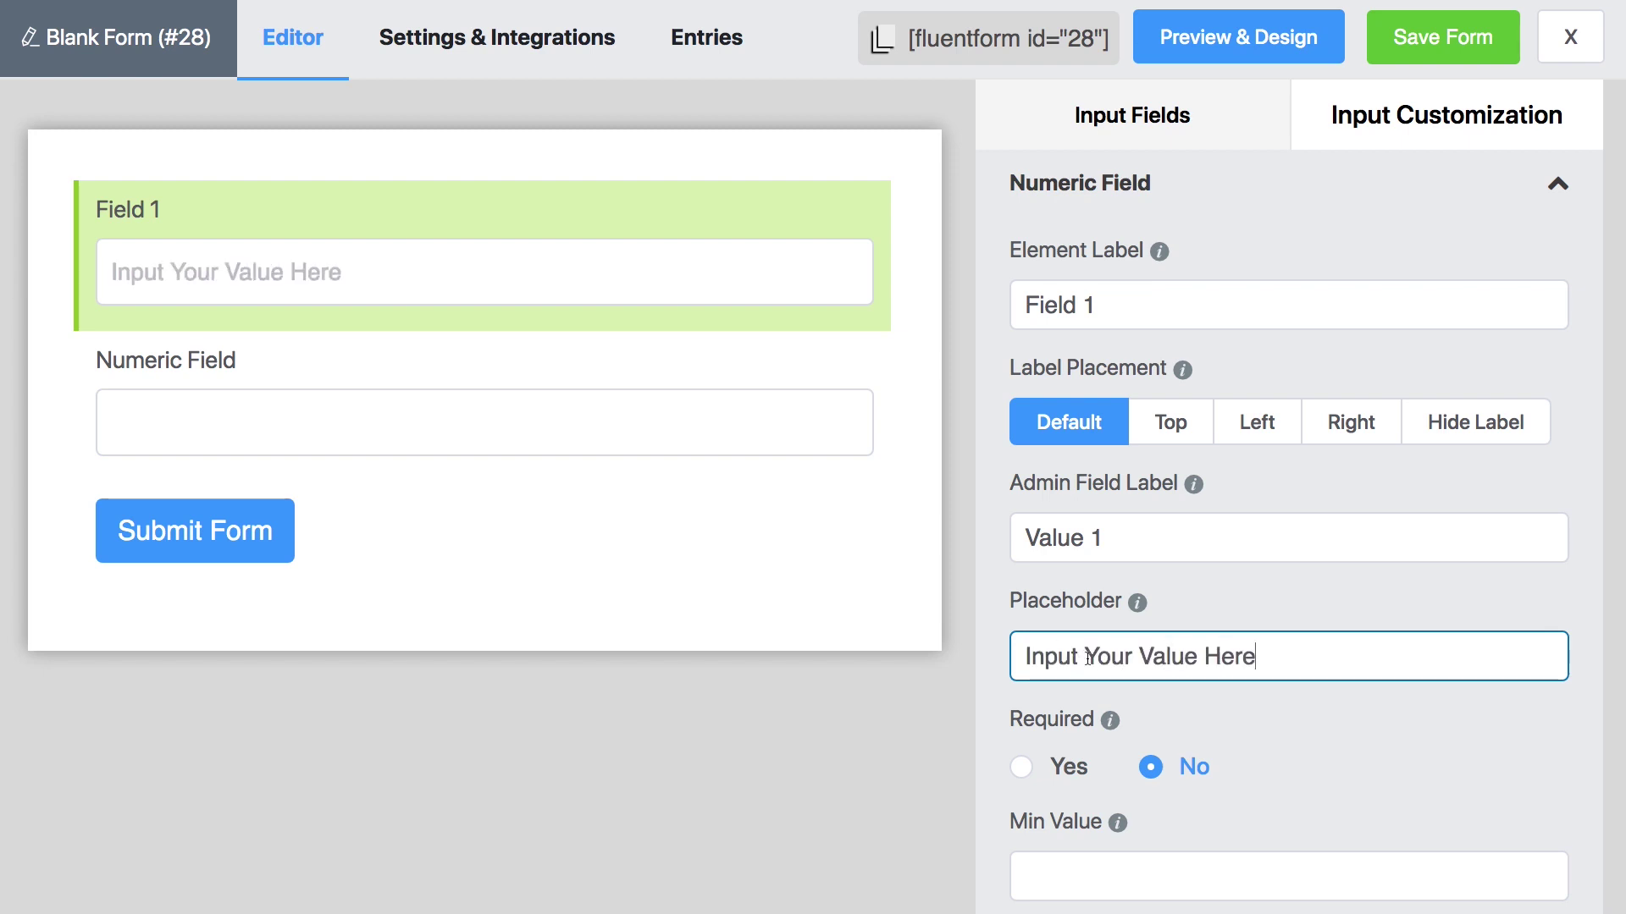
{"action": "left_click", "coordinate": [1140, 723]}
Make Field 1 required and edit its required-field error message.
{"action": "left_click", "coordinate": [1025, 766]}
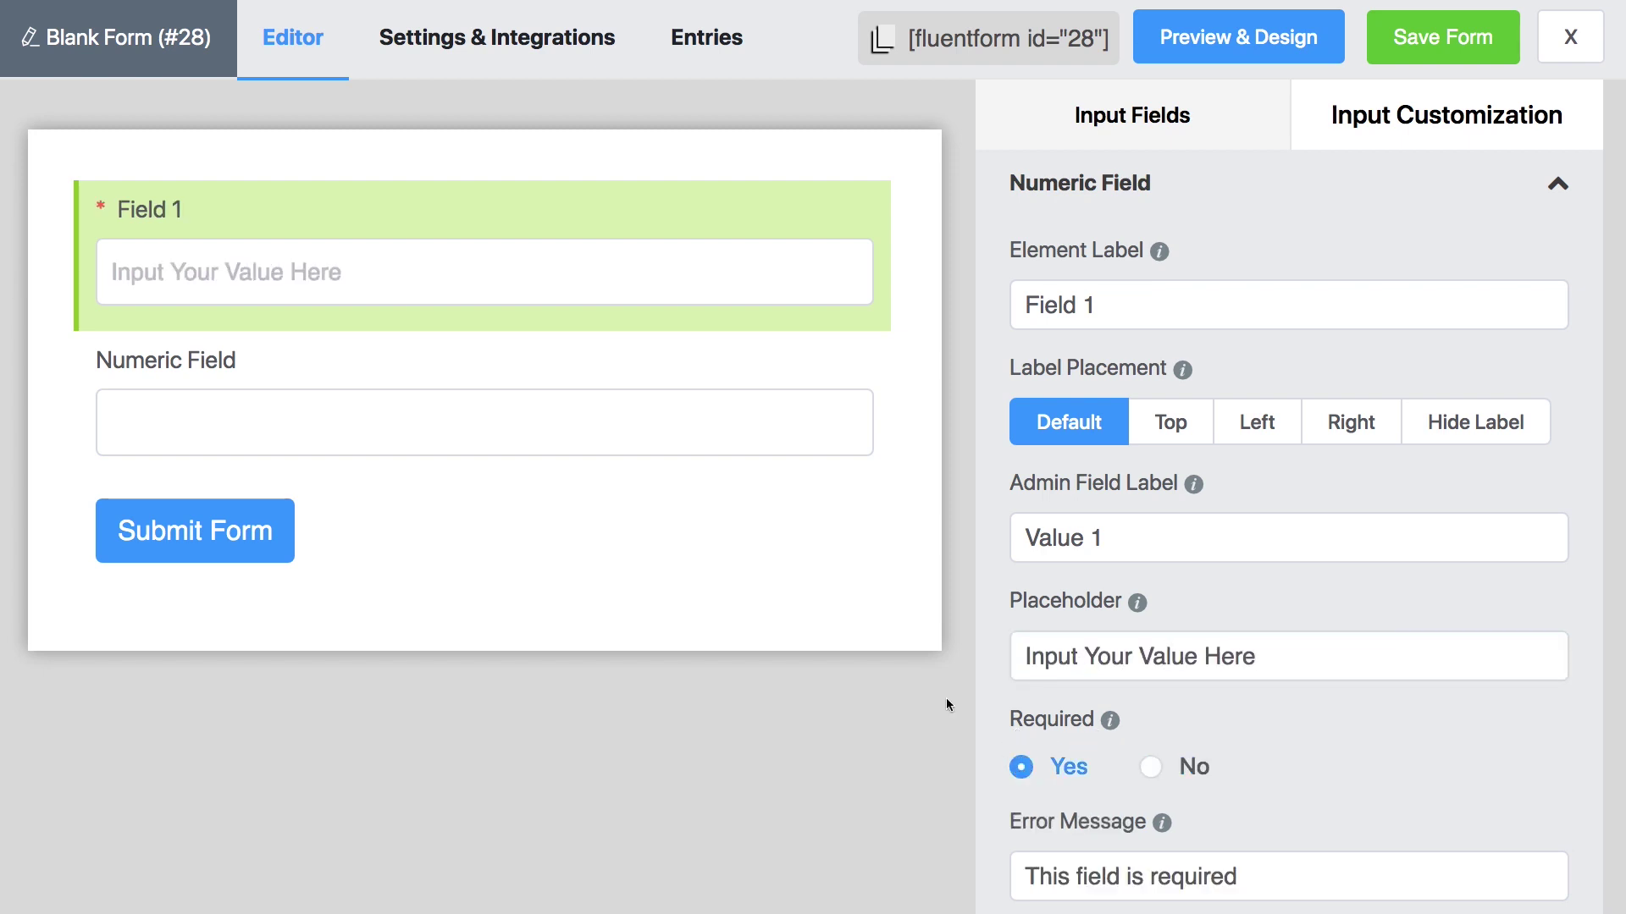
{"action": "left_click", "coordinate": [1152, 766]}
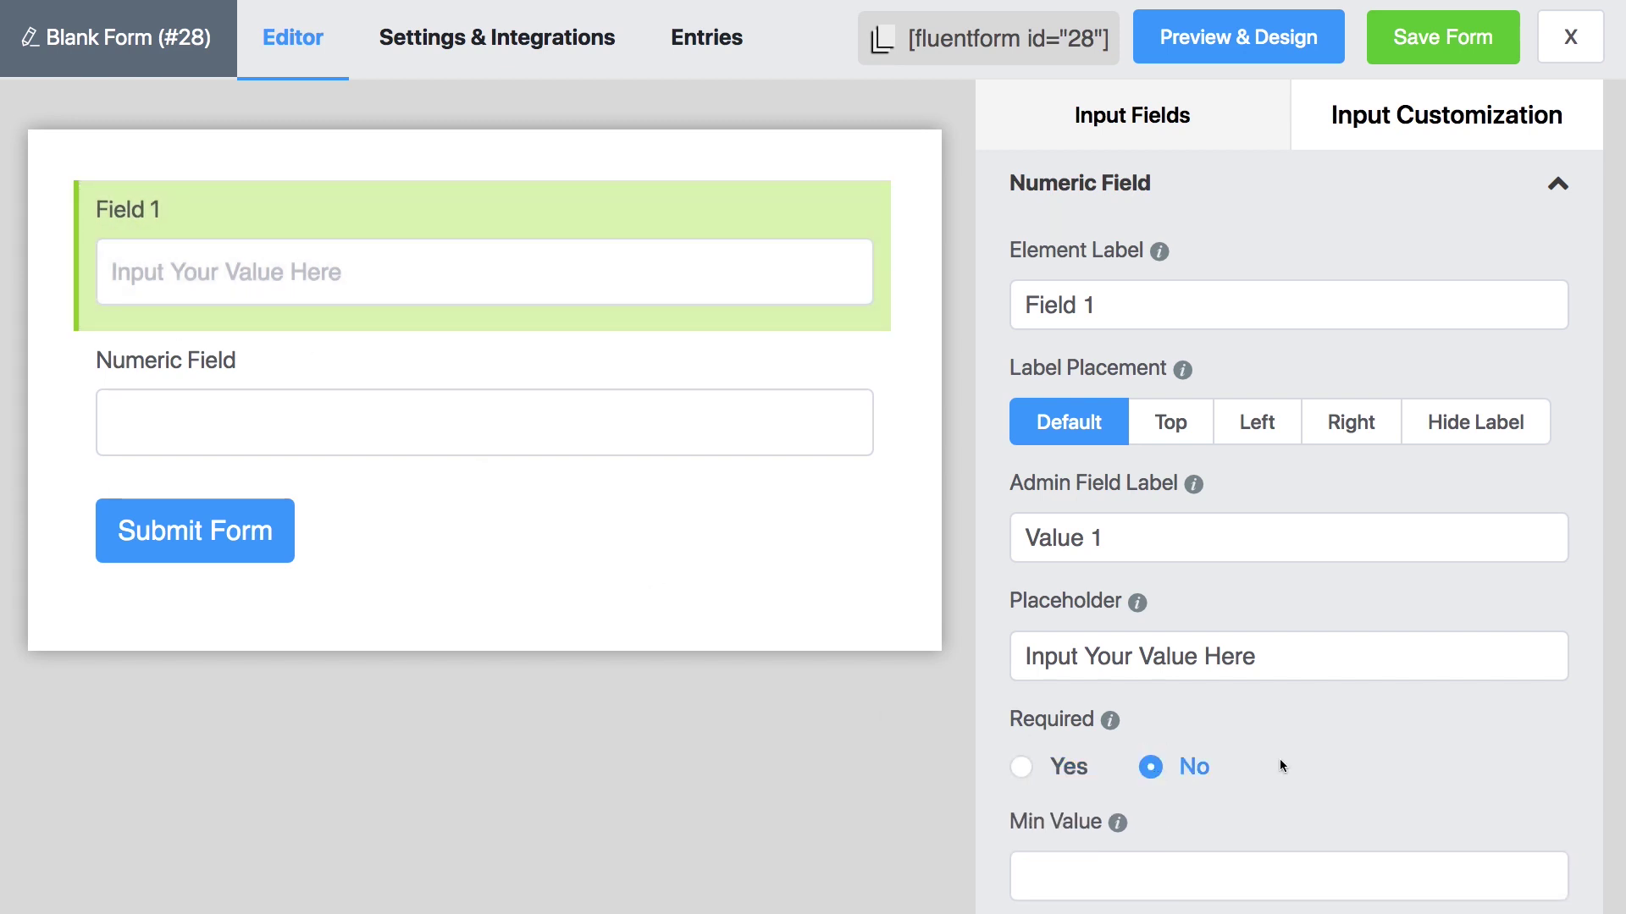
{"action": "scroll", "coordinate": [1278, 758], "scroll_direction": "down", "scroll_amount": 3}
{"action": "left_click", "coordinate": [1024, 546]}
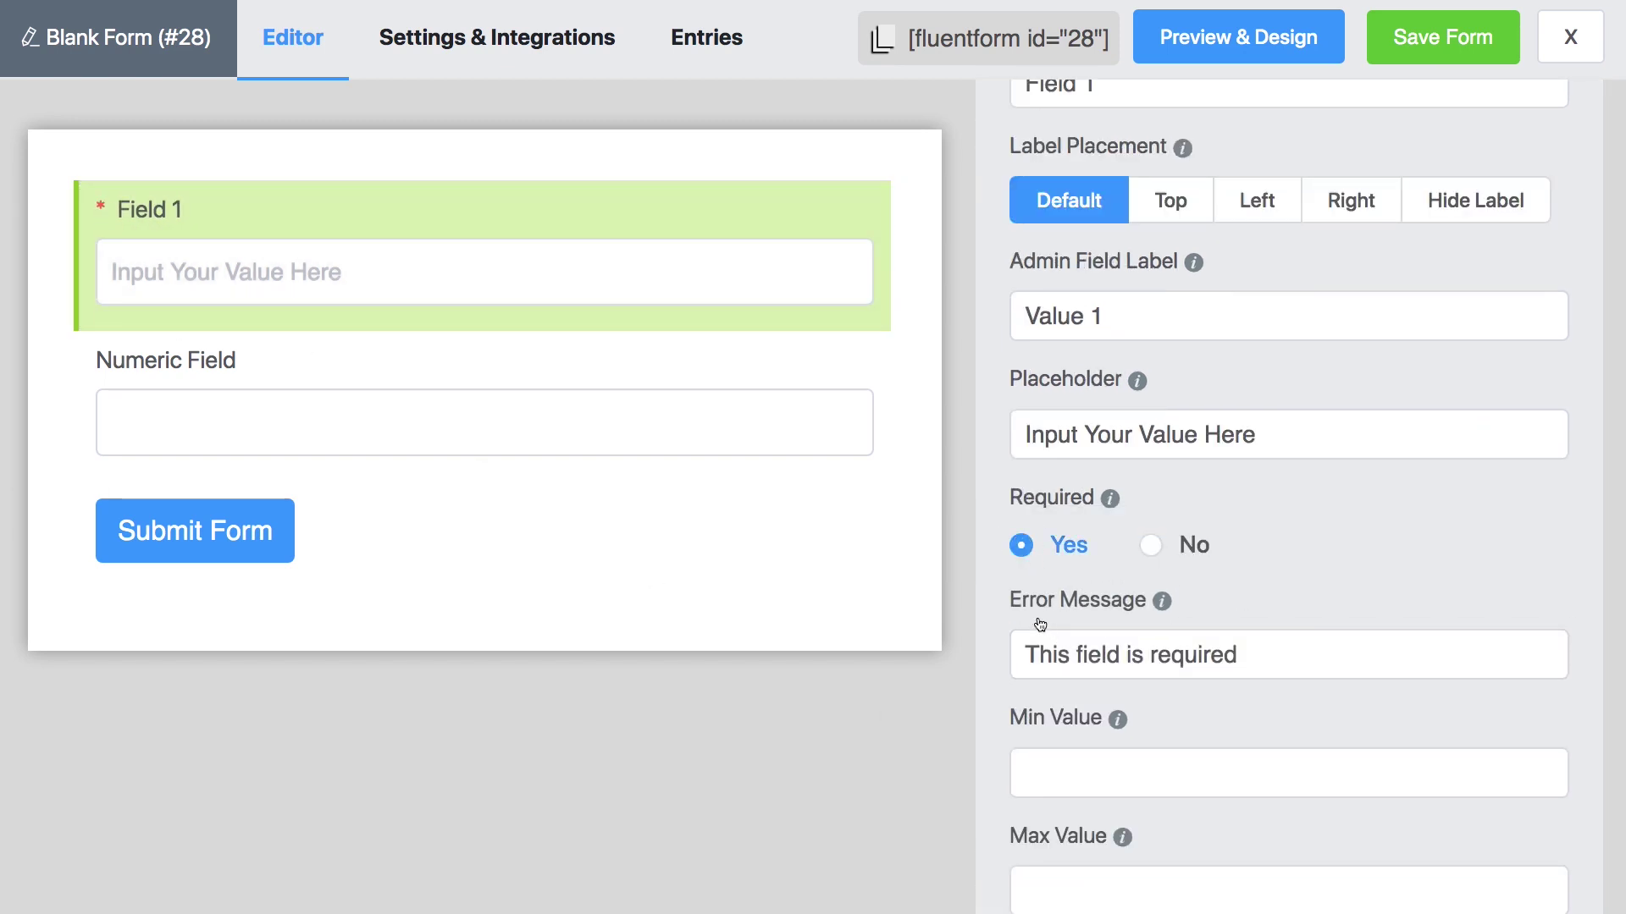
{"action": "left_click", "coordinate": [1234, 657]}
Limit Field 1 to 2–6 with errors 'Minimum value is 2' and 'Maximum value is 6'.
{"action": "left_click", "coordinate": [1267, 717]}
{"action": "left_click", "coordinate": [1046, 770]}
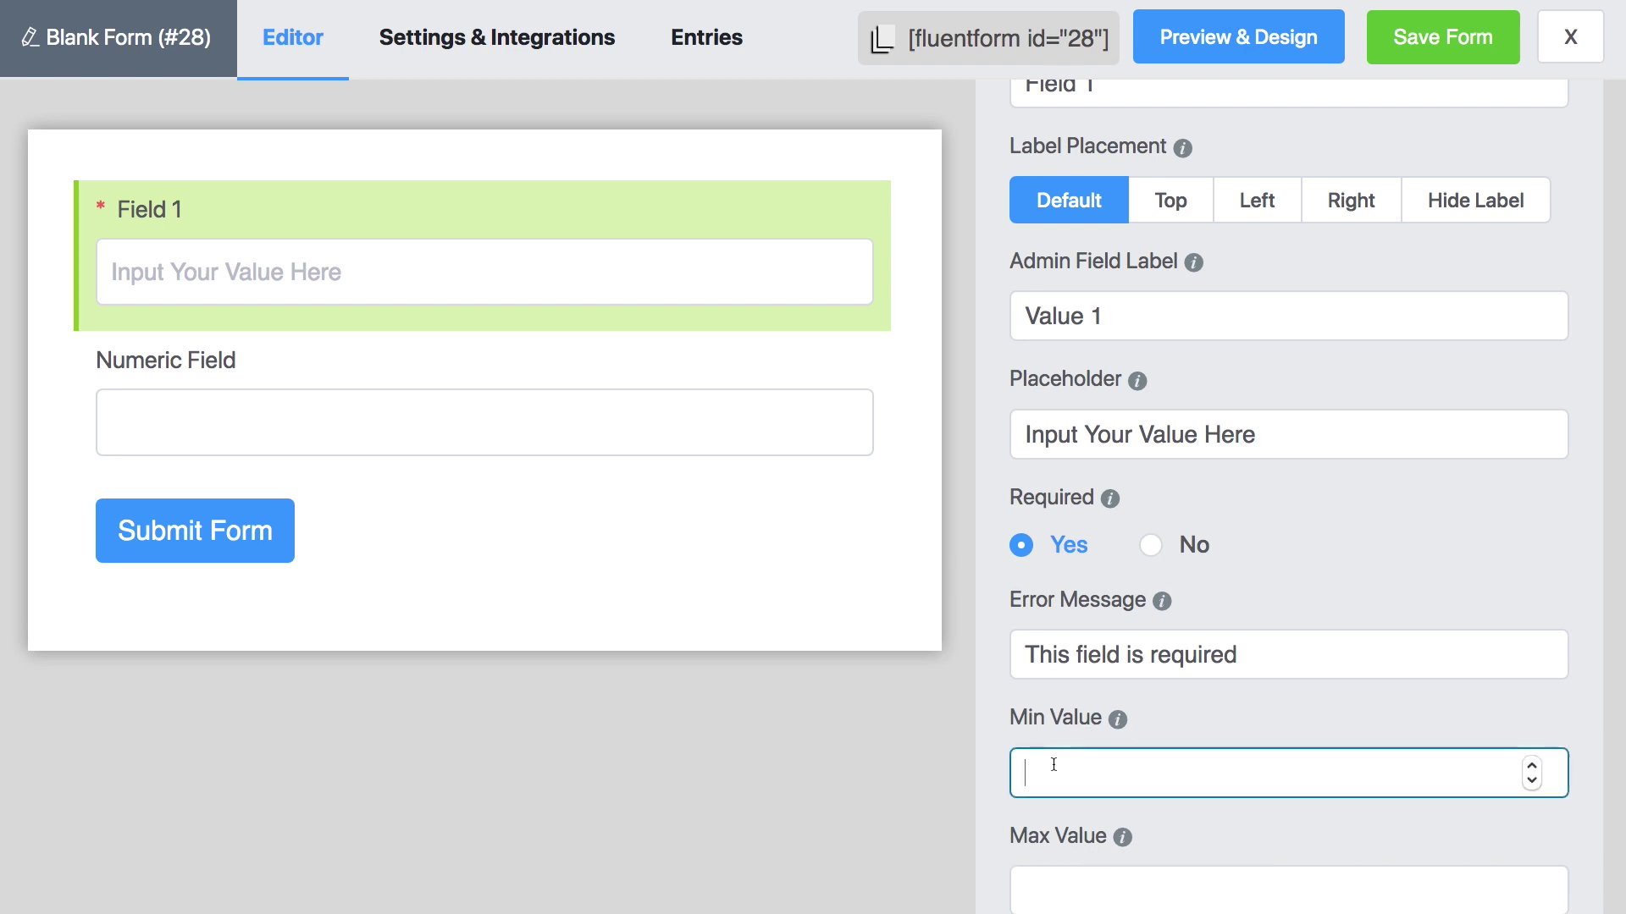
{"action": "type", "text": "2"}
{"action": "scroll", "coordinate": [1036, 775], "scroll_direction": "down", "scroll_amount": 1}
{"action": "left_click", "coordinate": [1227, 801]}
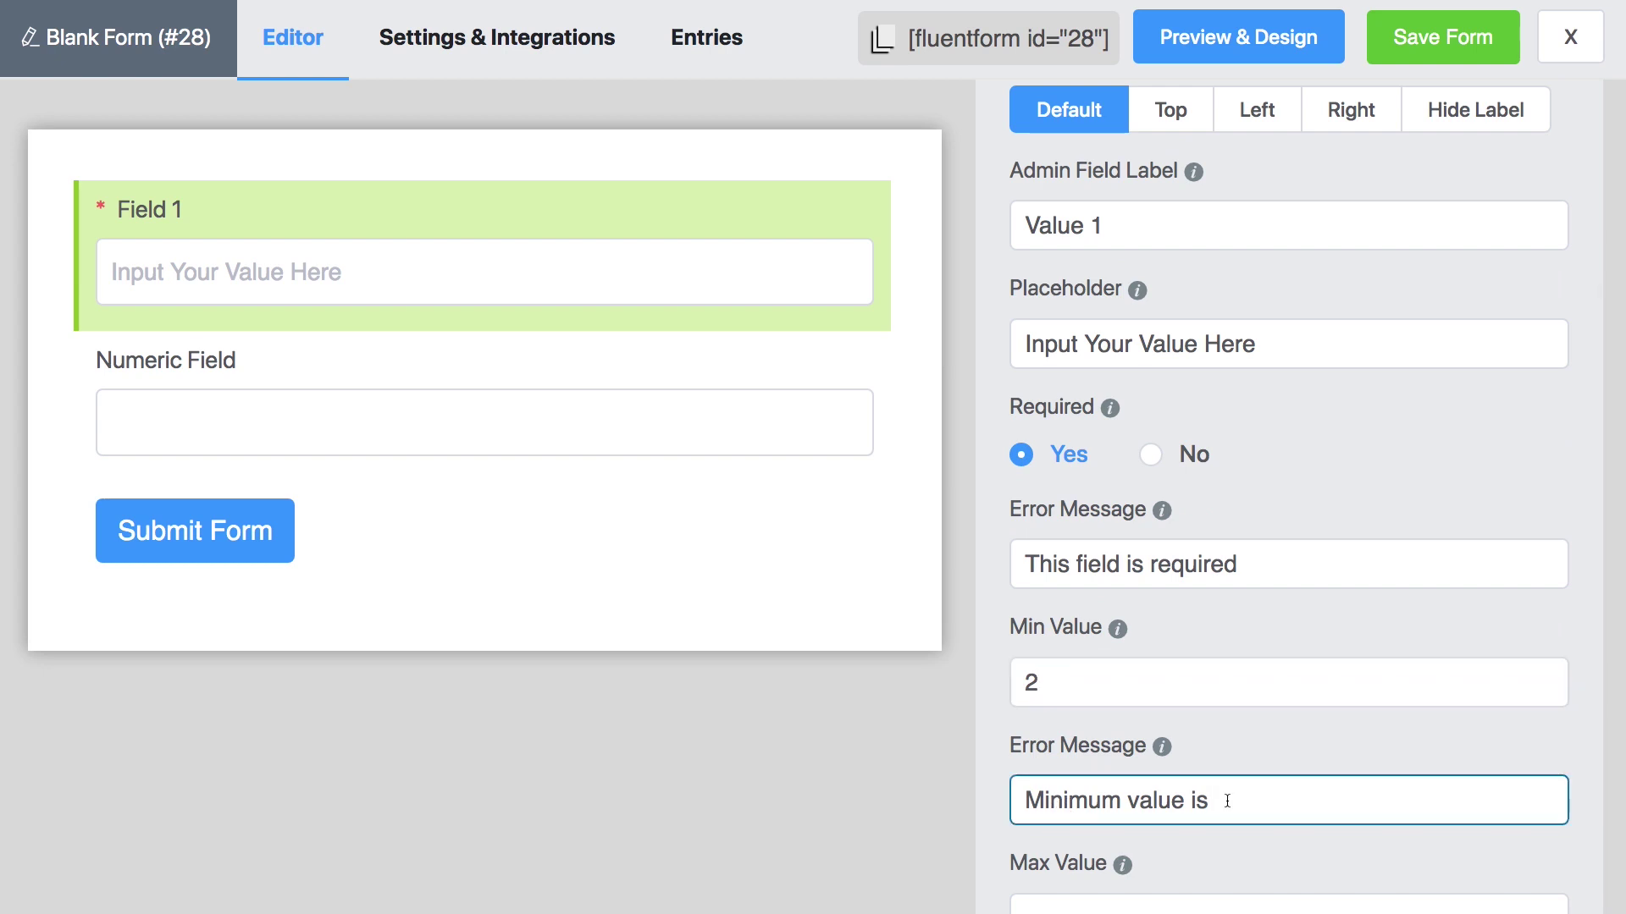
{"action": "type", "text": "2"}
{"action": "scroll", "coordinate": [1227, 800], "scroll_direction": "down", "scroll_amount": 1}
{"action": "left_click", "coordinate": [1118, 759]}
{"action": "left_click", "coordinate": [1118, 801]}
{"action": "type", "text": "6"}
{"action": "scroll", "coordinate": [1118, 800], "scroll_direction": "down", "scroll_amount": 1}
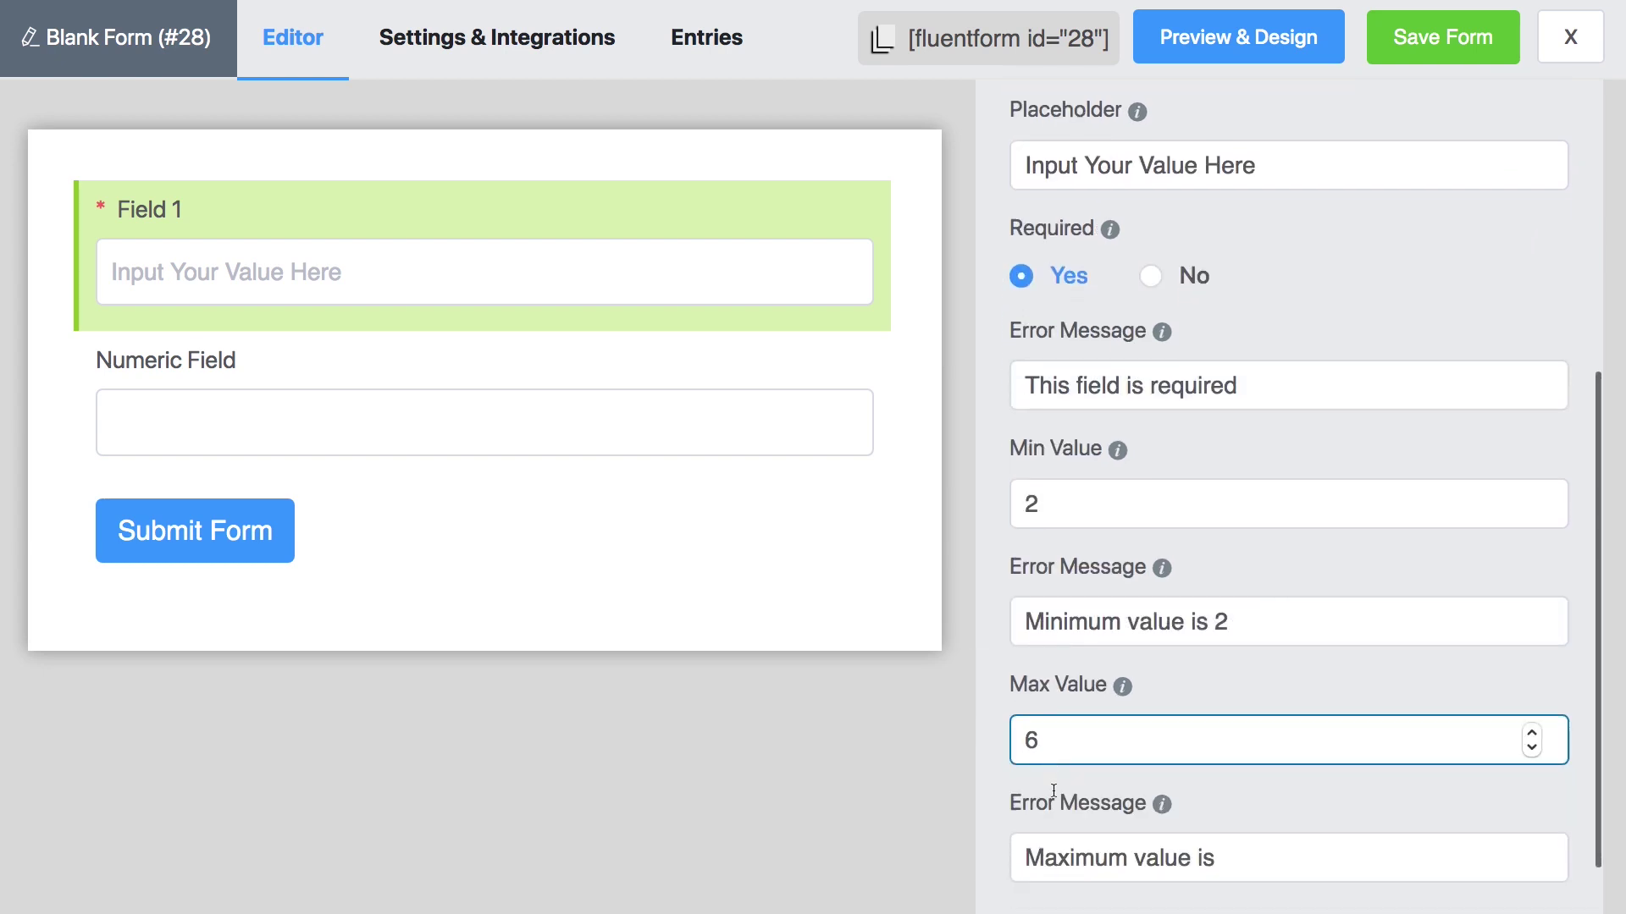
{"action": "left_click", "coordinate": [1226, 817]}
{"action": "type", "text": "6"}
{"action": "scroll", "coordinate": [1263, 805], "scroll_direction": "down", "scroll_amount": 1}
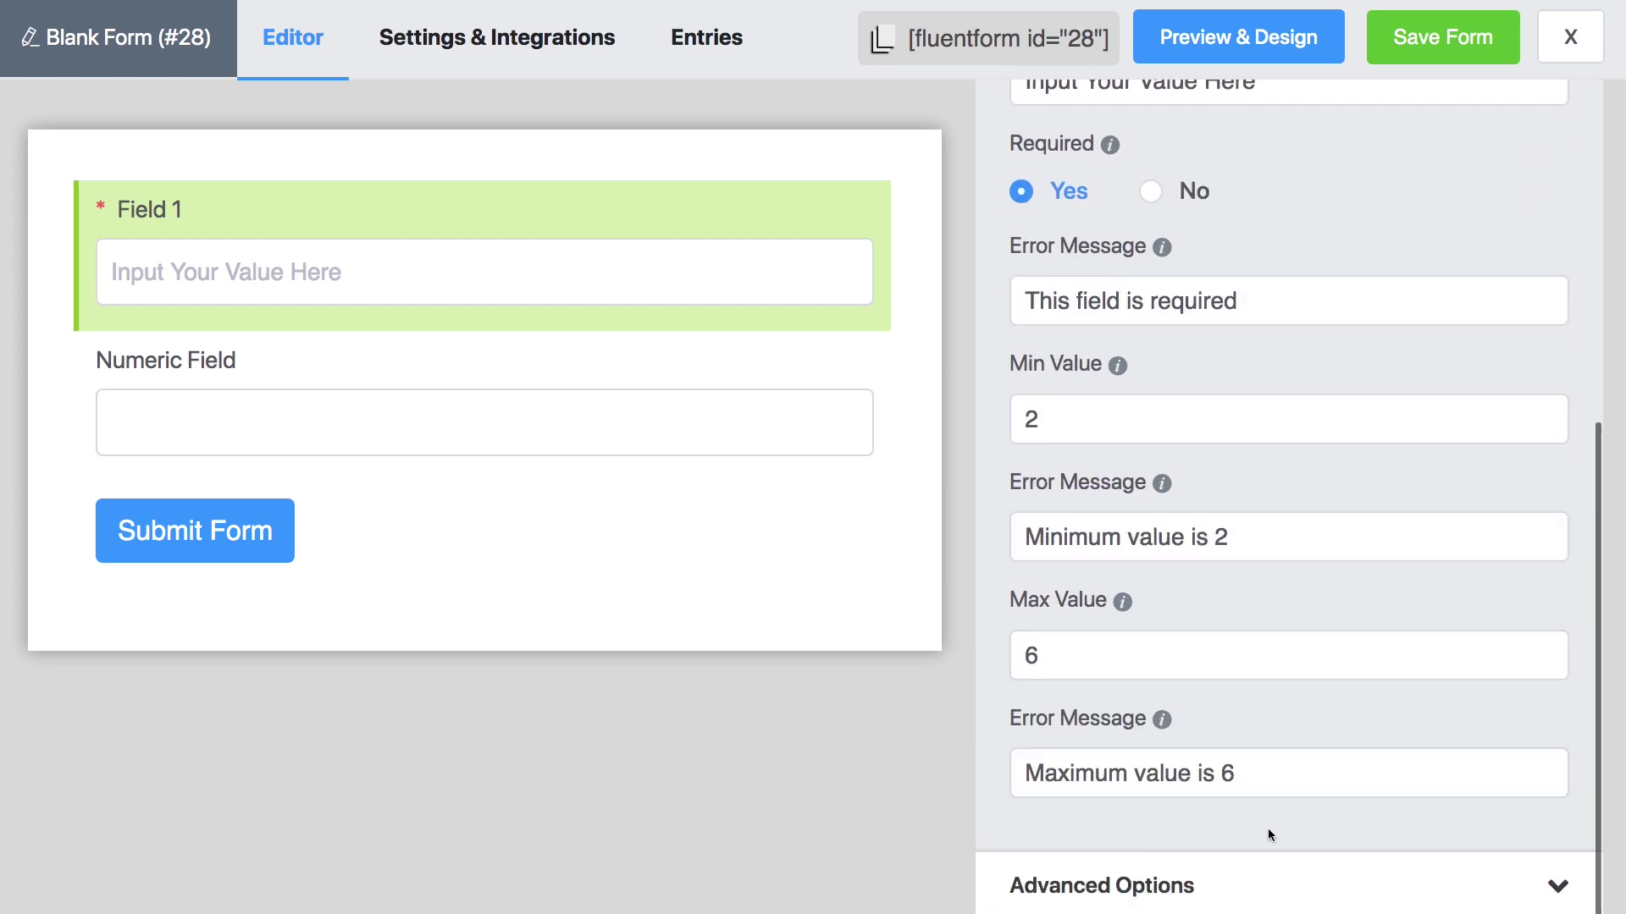
{"action": "left_click", "coordinate": [635, 423]}
{"action": "left_click", "coordinate": [1150, 309]}
Label the second field 'Field 2' with admin label 'Value 2' and placeholder 'Input Your Value Here'.
{"action": "triple_click", "coordinate": [1149, 310]}
{"action": "type", "text": "Field 2"}
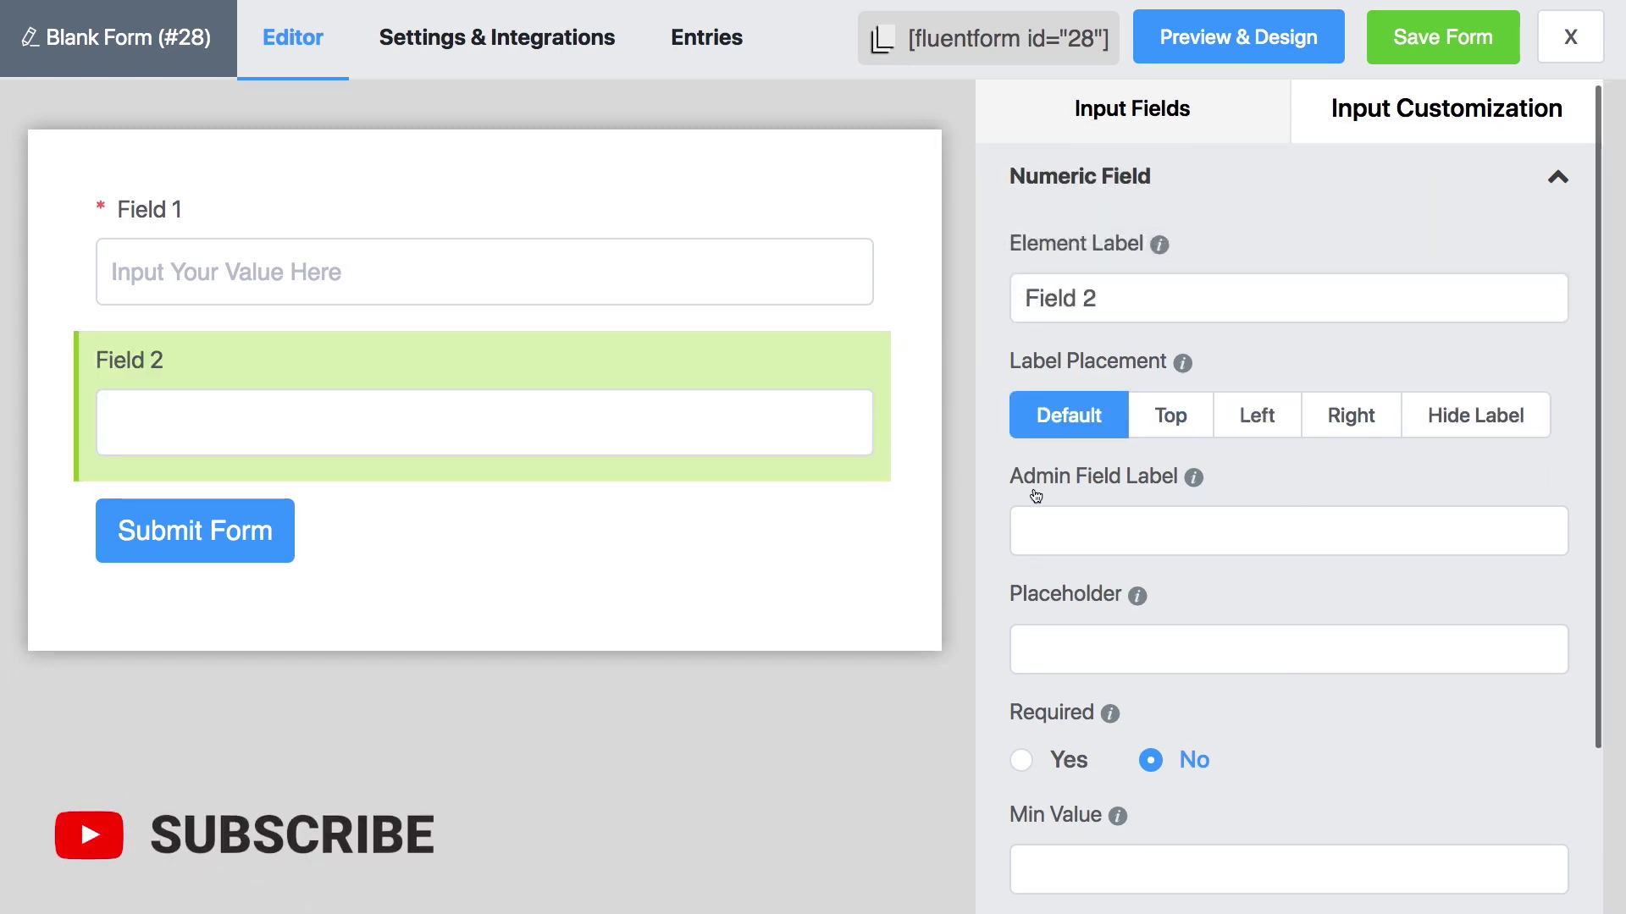
{"action": "left_click", "coordinate": [1141, 551]}
{"action": "key", "text": "Tab"}
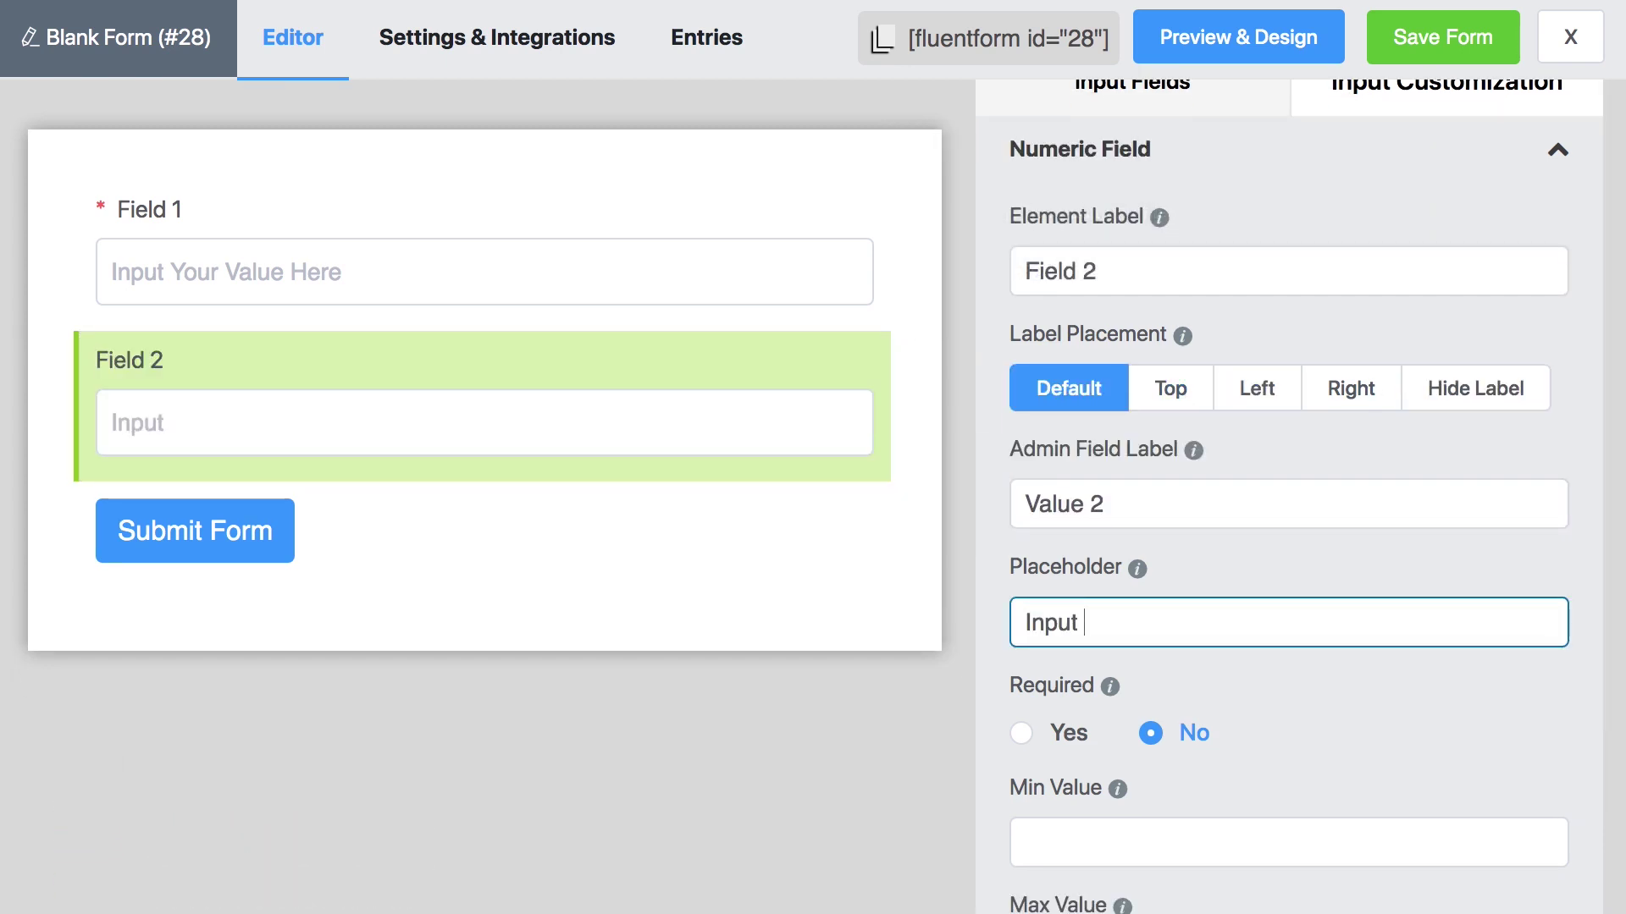
{"action": "type", "text": "Your Value Here"}
Make Field 2 required with minimum value 2 and maximum value 3.
{"action": "left_click", "coordinate": [1021, 719]}
{"action": "scroll", "coordinate": [1263, 540], "scroll_direction": "down", "scroll_amount": 3}
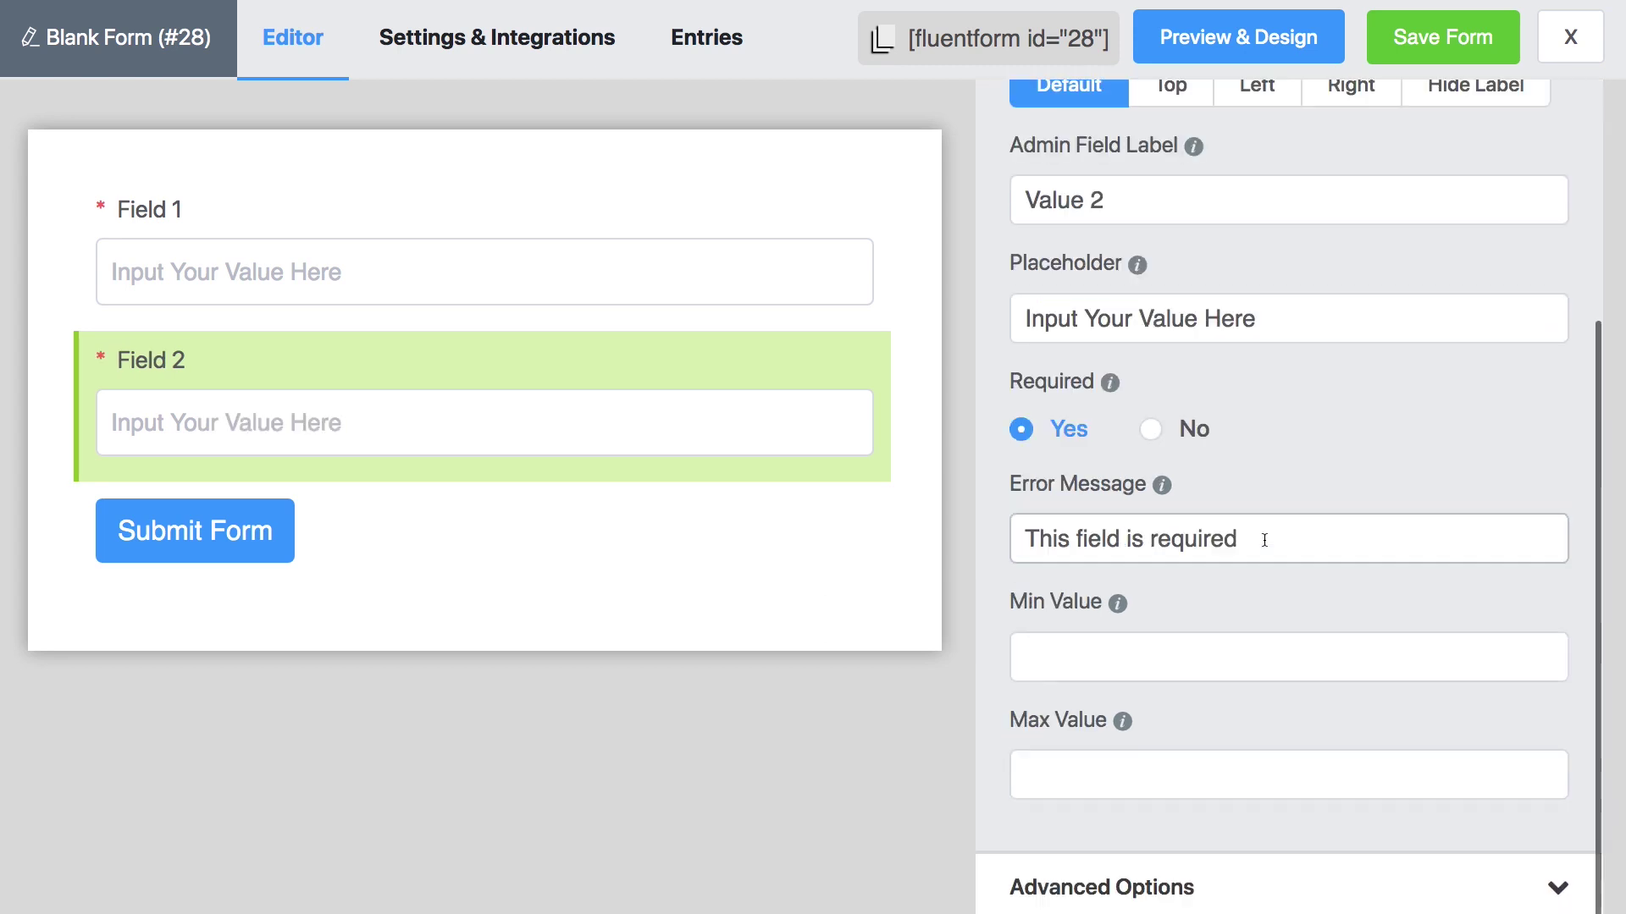
{"action": "left_click", "coordinate": [1150, 655]}
{"action": "type", "text": "2"}
{"action": "left_click", "coordinate": [1234, 741]}
{"action": "type", "text": "2"}
{"action": "left_click", "coordinate": [1093, 807]}
{"action": "type", "text": "3"}
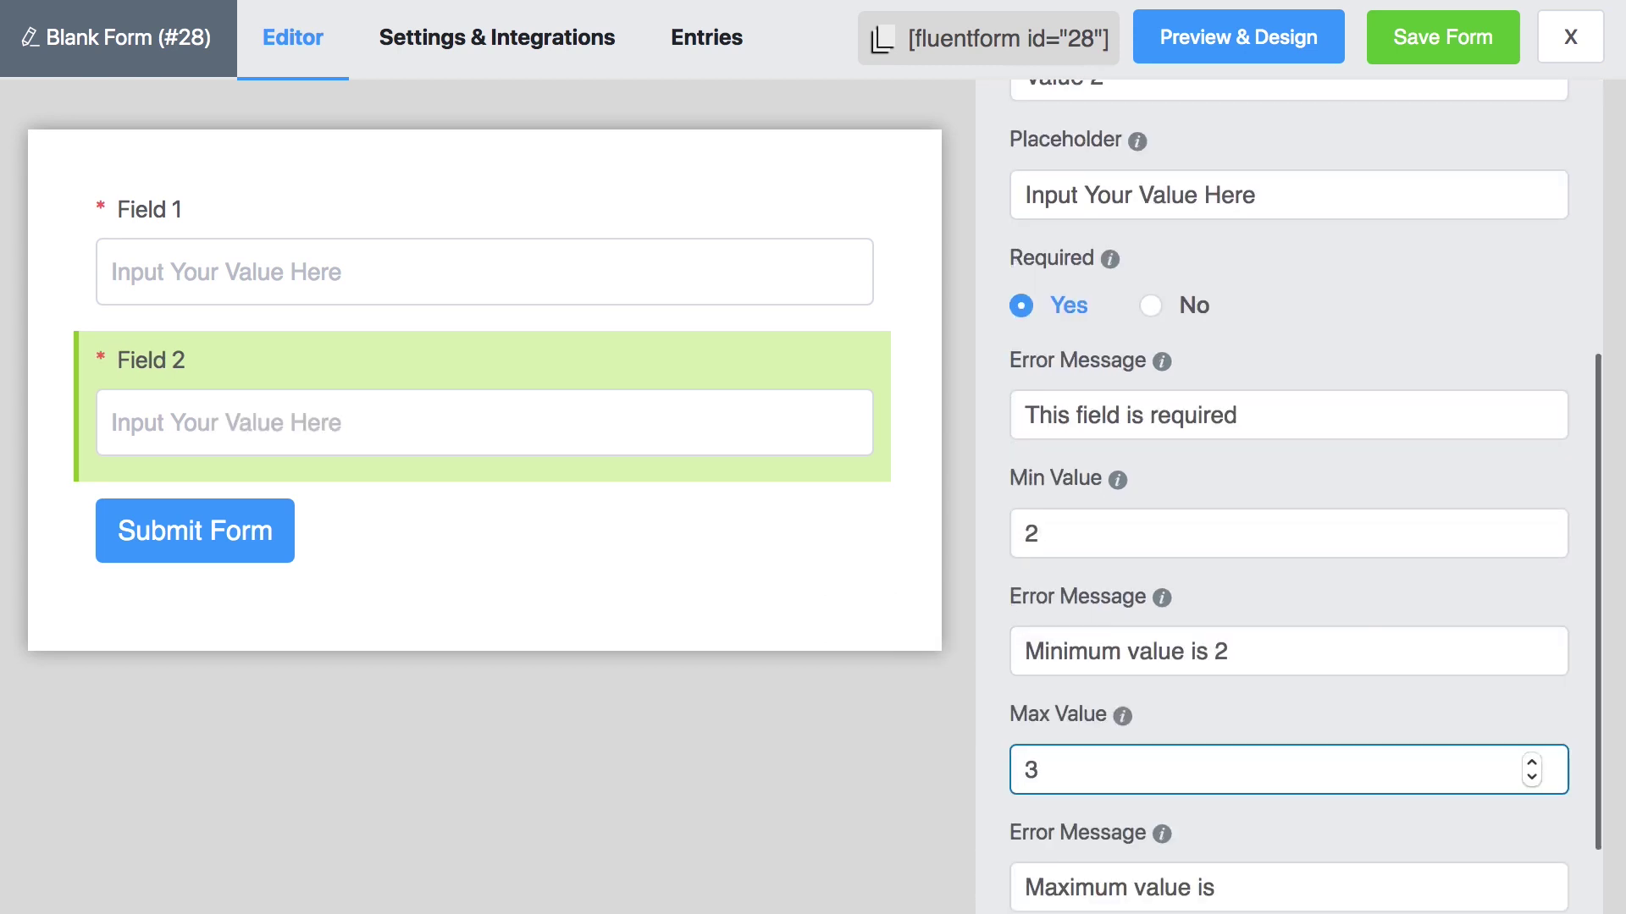
{"action": "key", "text": "Tab"}
{"action": "scroll", "coordinate": [1271, 382], "scroll_direction": "up", "scroll_amount": 5}
Add a third numeric field with label and admin label 'Result' and placeholder 'The Result'.
{"action": "left_click", "coordinate": [1082, 116]}
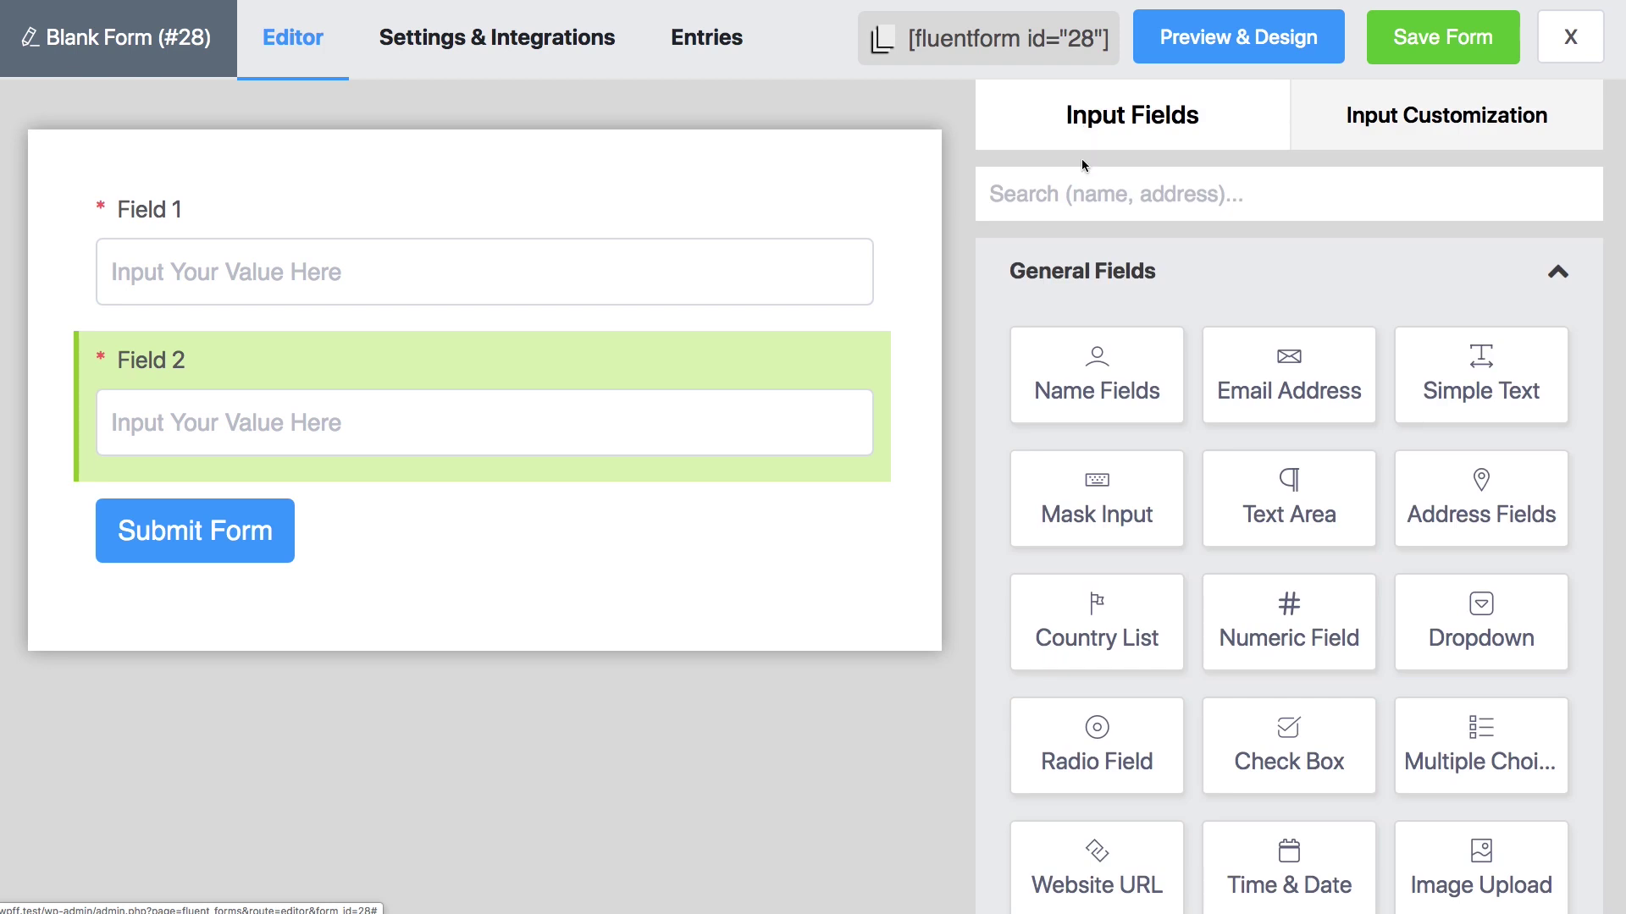
{"action": "left_click", "coordinate": [1256, 619]}
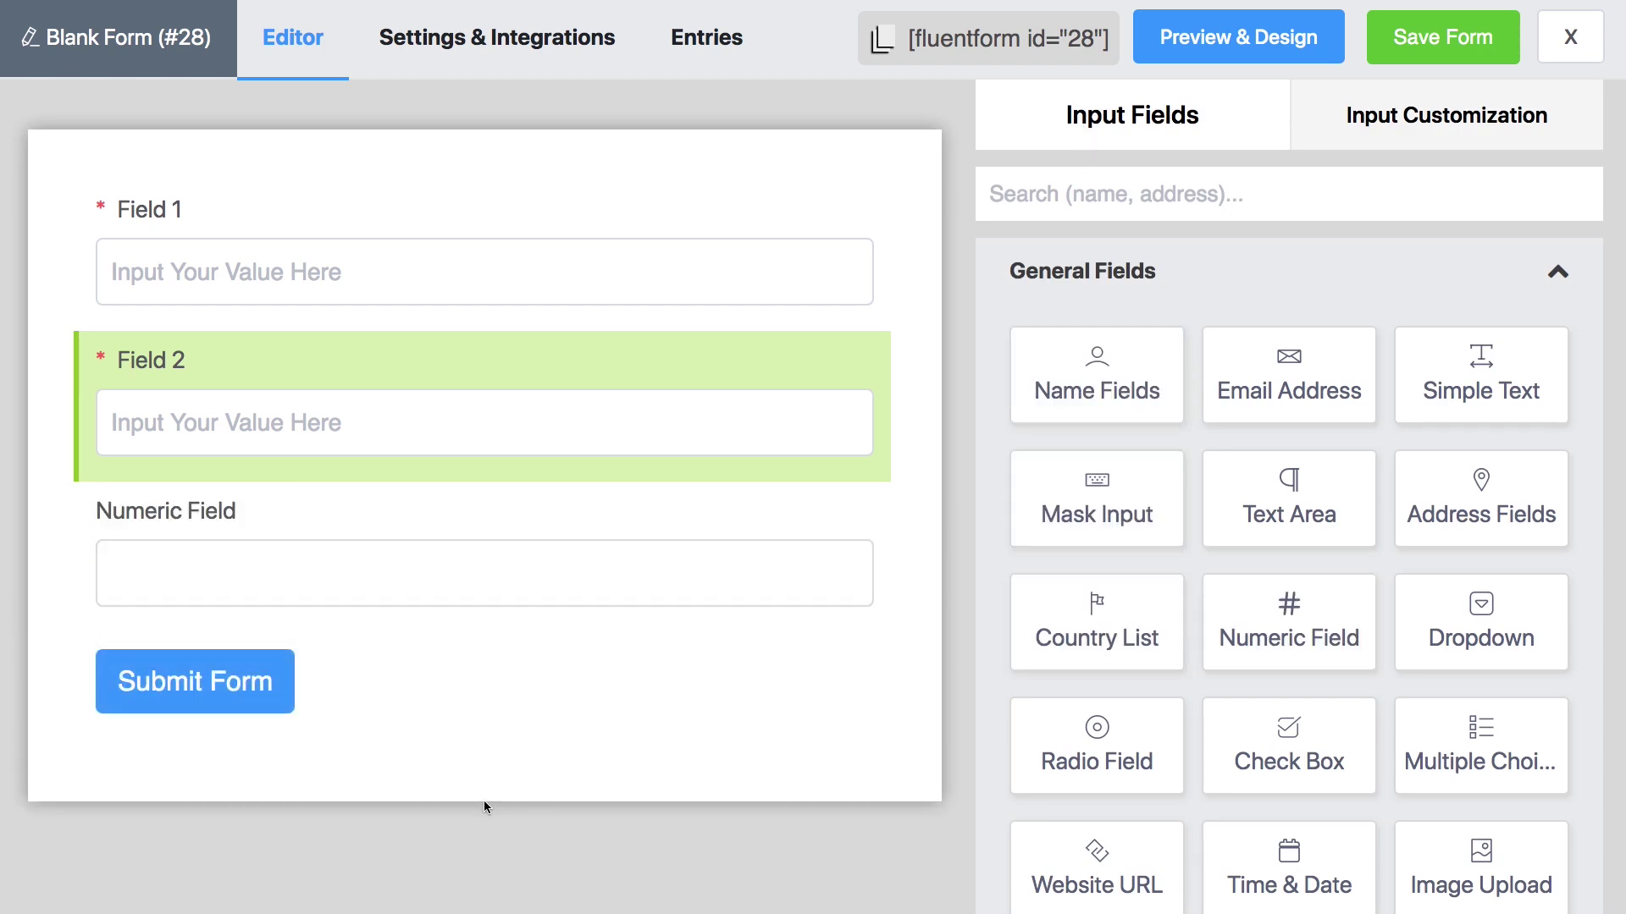
{"action": "mouse_move", "coordinate": [482, 556]}
{"action": "left_click", "coordinate": [463, 556]}
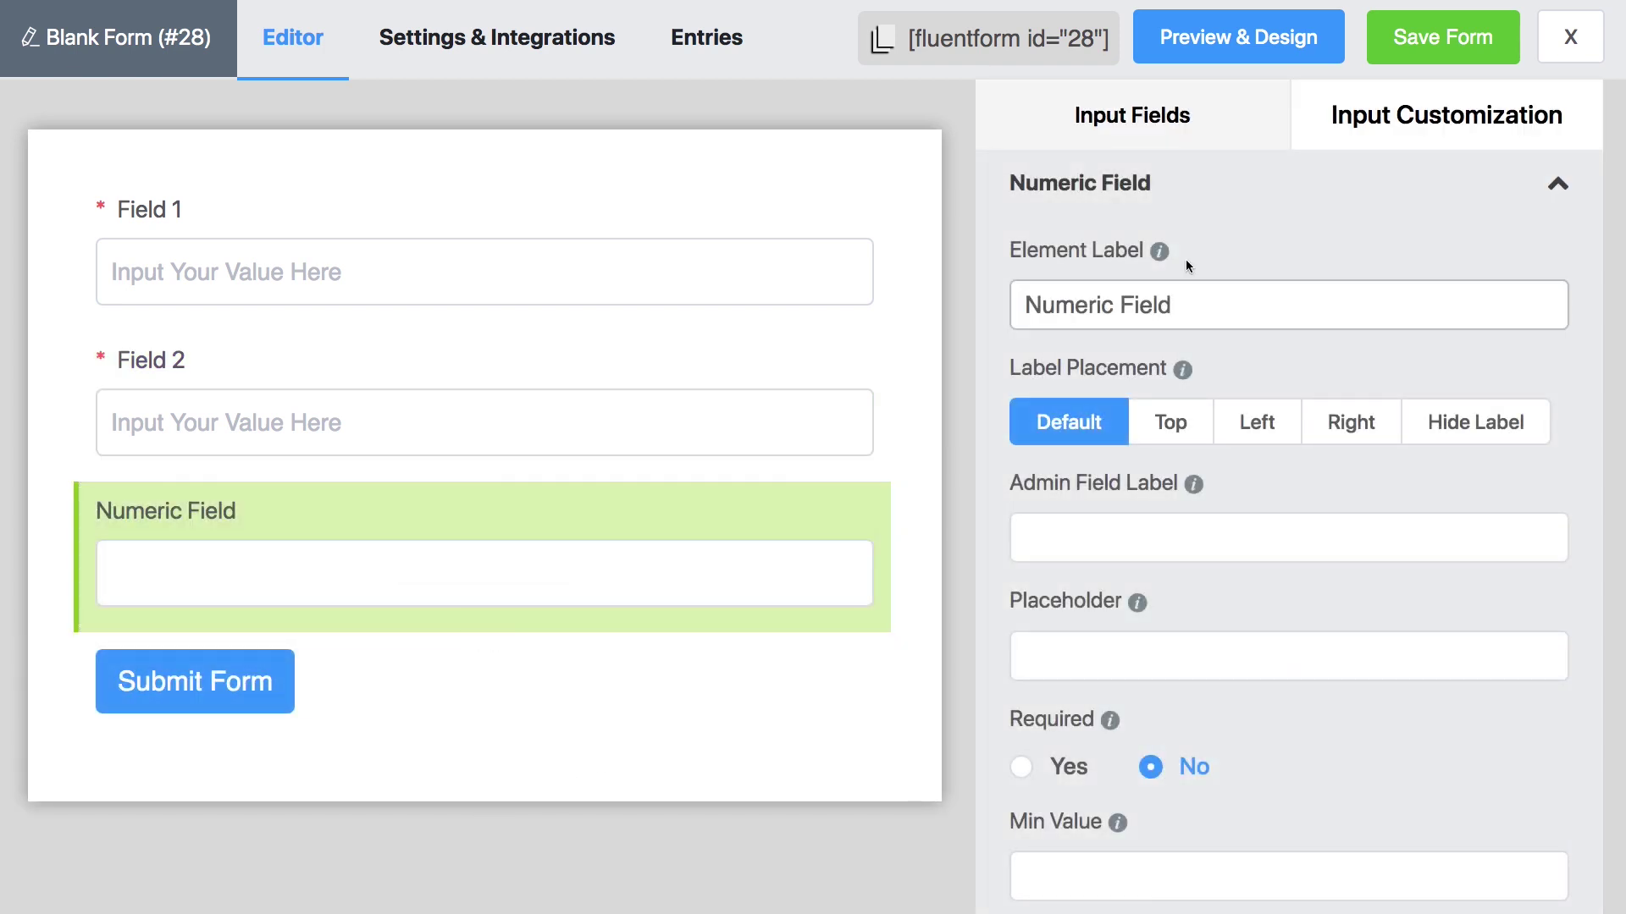
{"action": "triple_click", "coordinate": [1198, 304]}
{"action": "type", "text": "Result"}
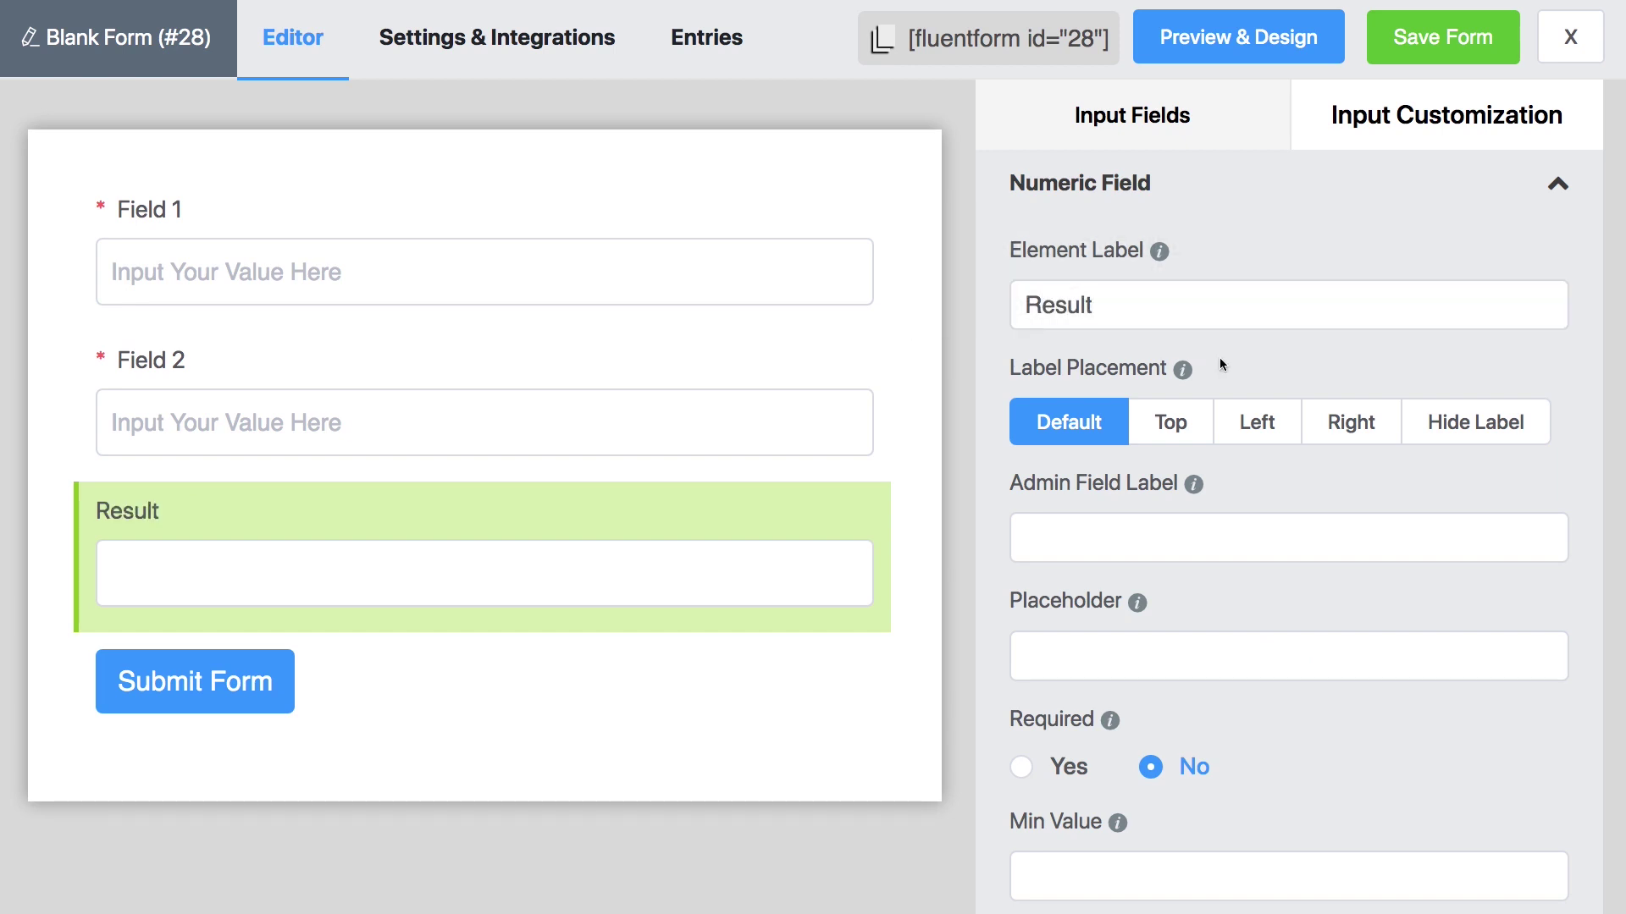
{"action": "left_click", "coordinate": [1052, 534]}
{"action": "type", "text": "Result"}
{"action": "left_click", "coordinate": [1152, 650]}
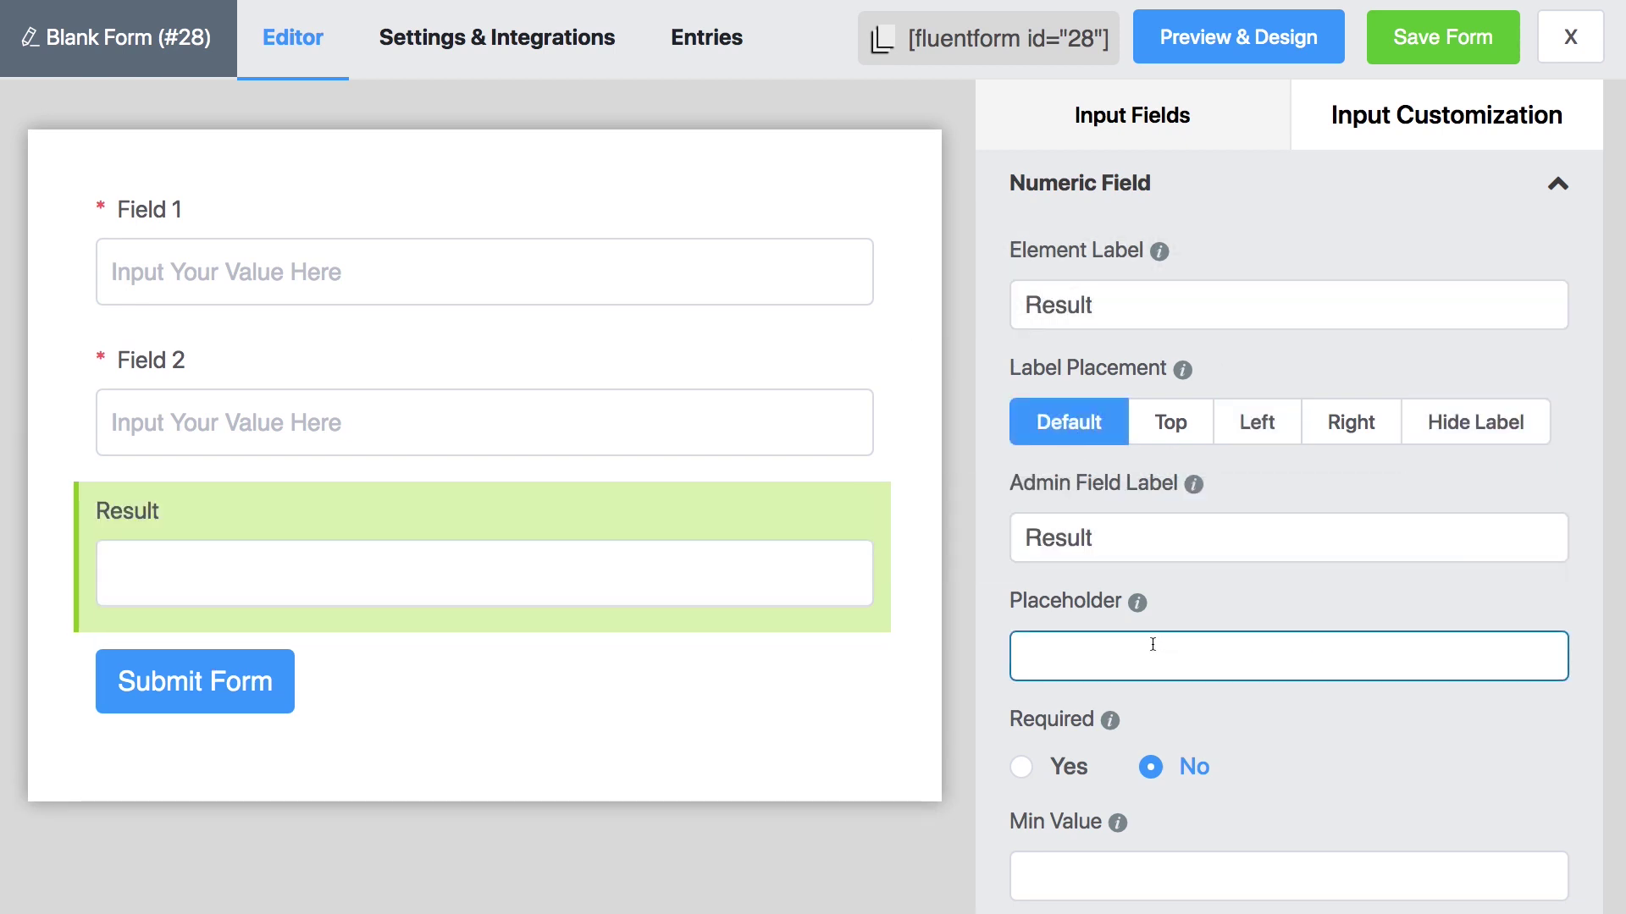
{"action": "type", "text": "The Result"}
{"action": "left_click", "coordinate": [1119, 694]}
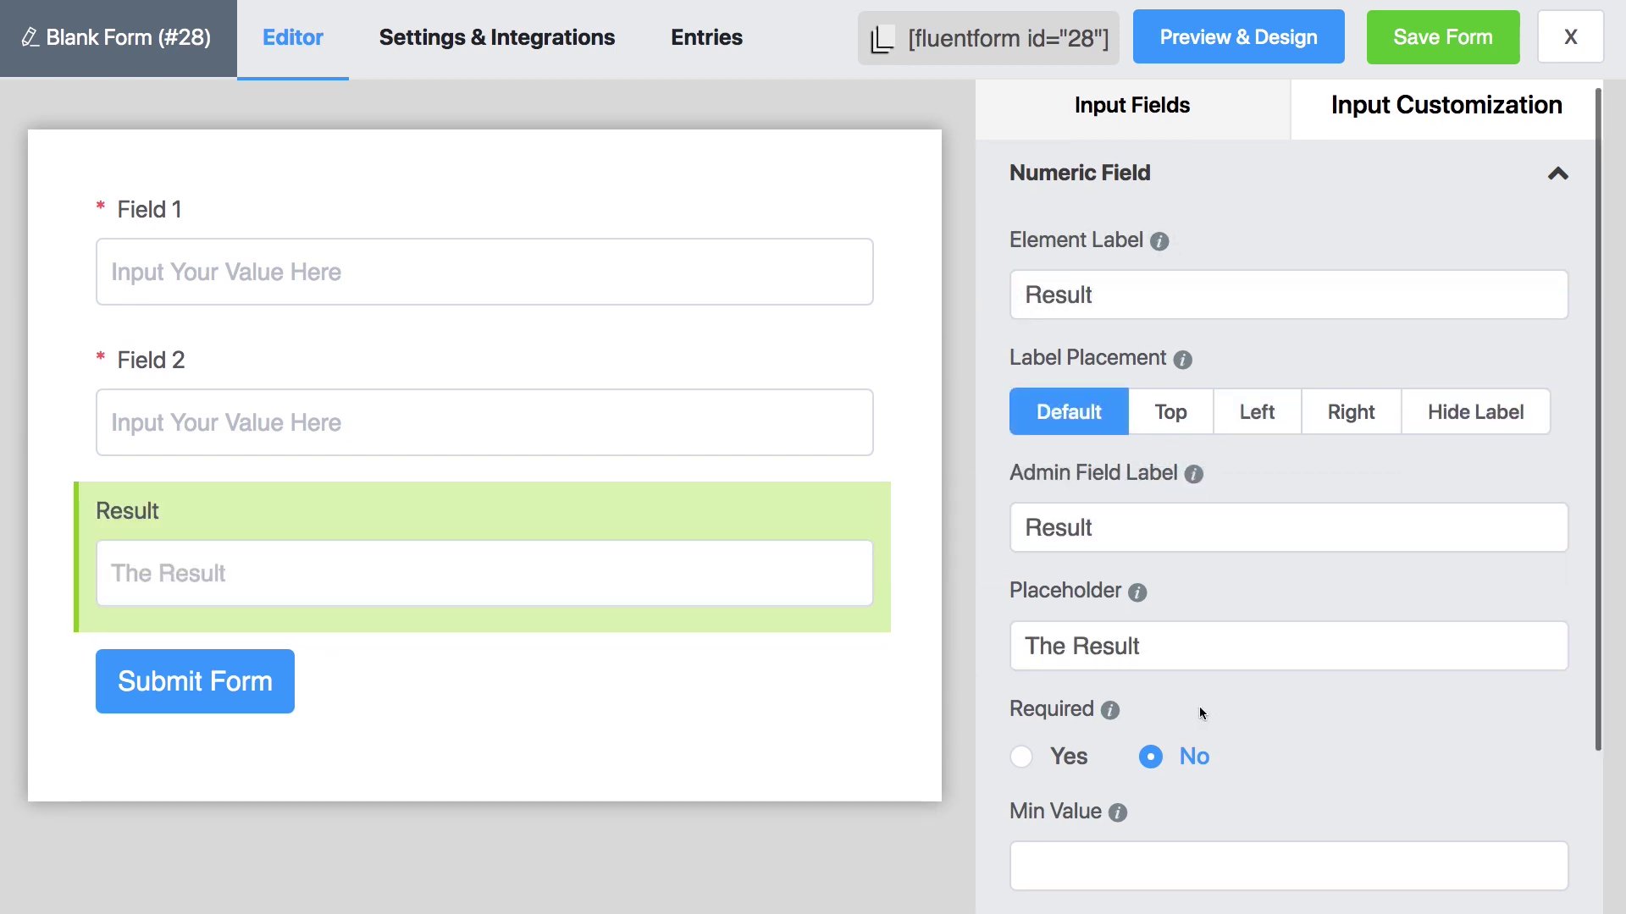
{"action": "scroll", "coordinate": [1198, 707], "scroll_direction": "down", "scroll_amount": 3}
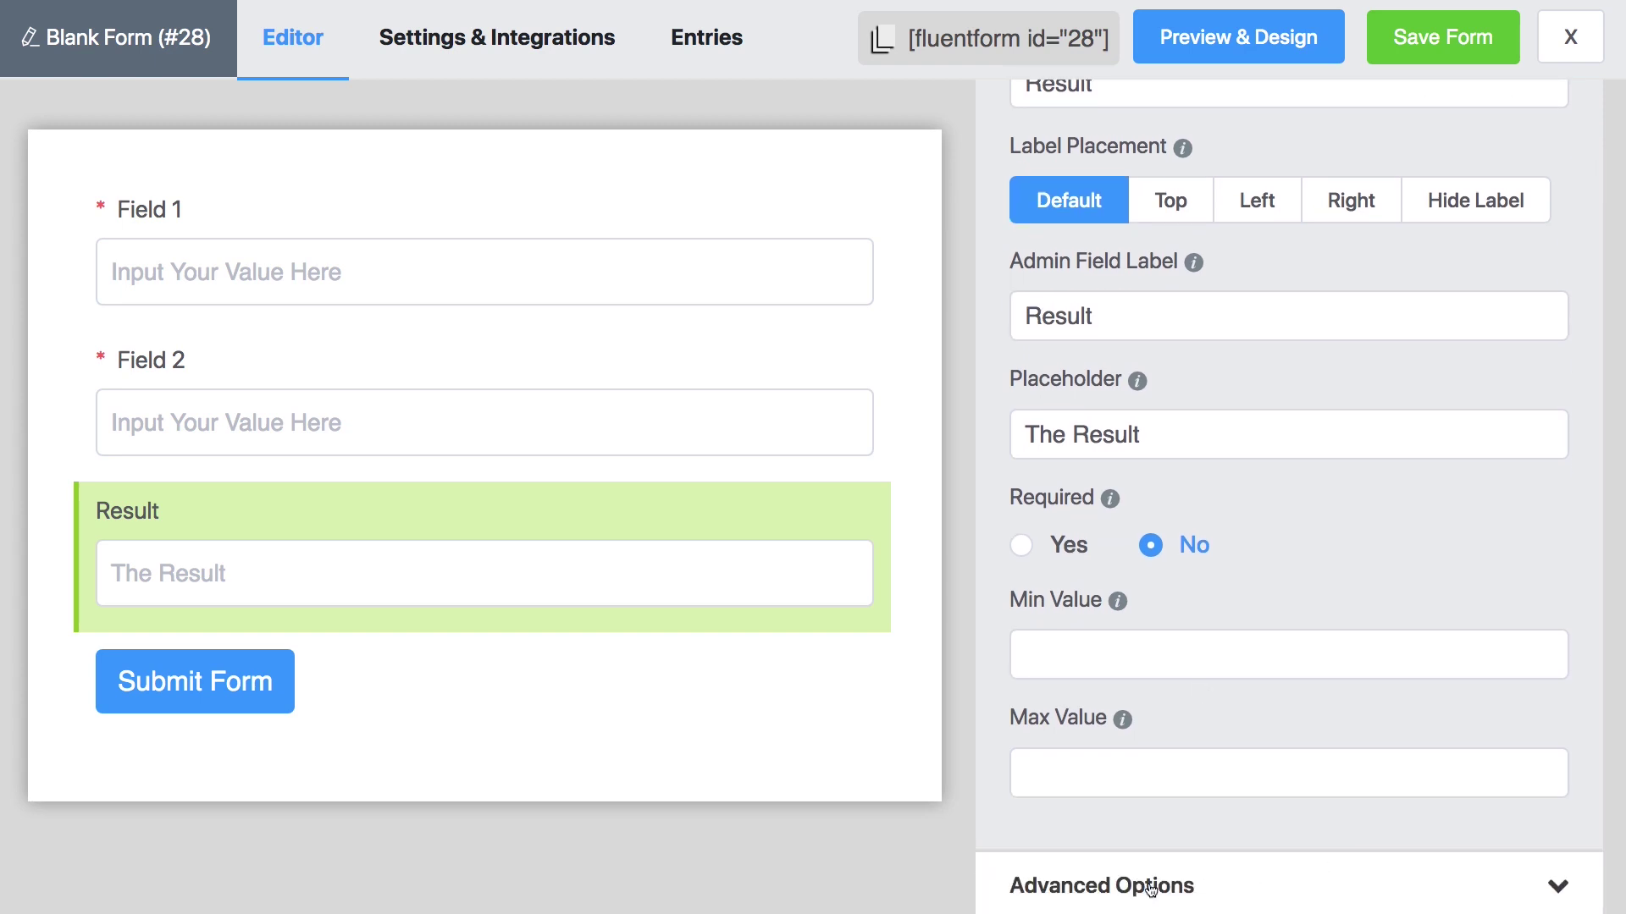
Enable calculation on Result with the formula Field 1 * Field 2.
{"action": "left_click", "coordinate": [1049, 876]}
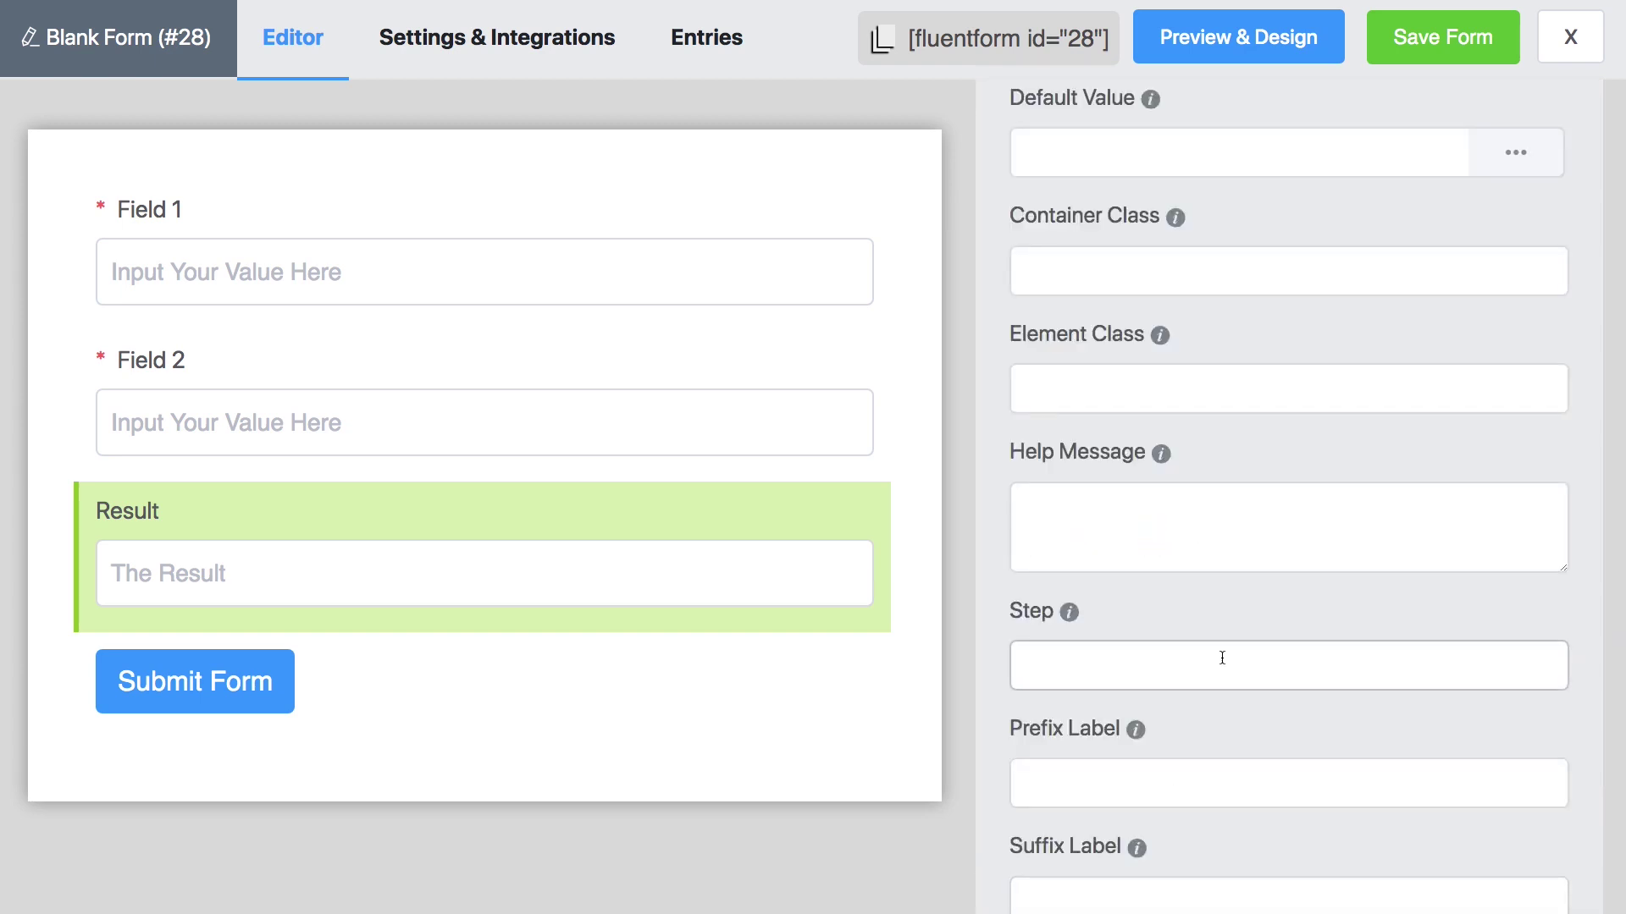
{"action": "scroll", "coordinate": [1166, 408], "scroll_direction": "down", "scroll_amount": 5}
{"action": "scroll", "coordinate": [1182, 445], "scroll_direction": "down", "scroll_amount": 3}
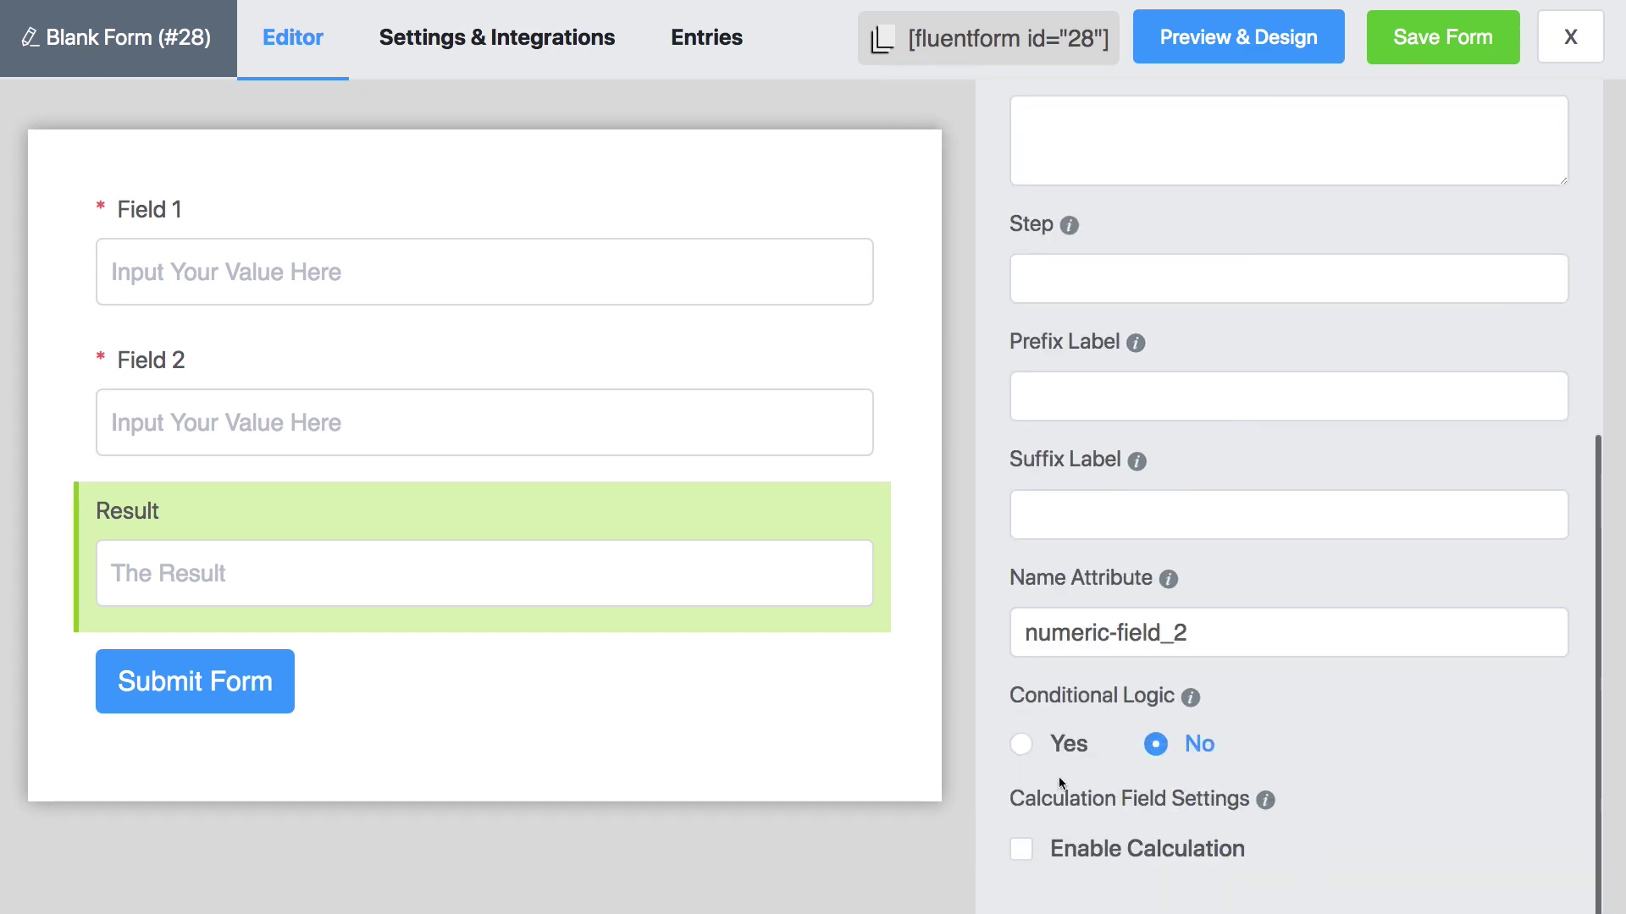
{"action": "left_click", "coordinate": [1022, 849]}
{"action": "scroll", "coordinate": [1433, 744], "scroll_direction": "down", "scroll_amount": 5}
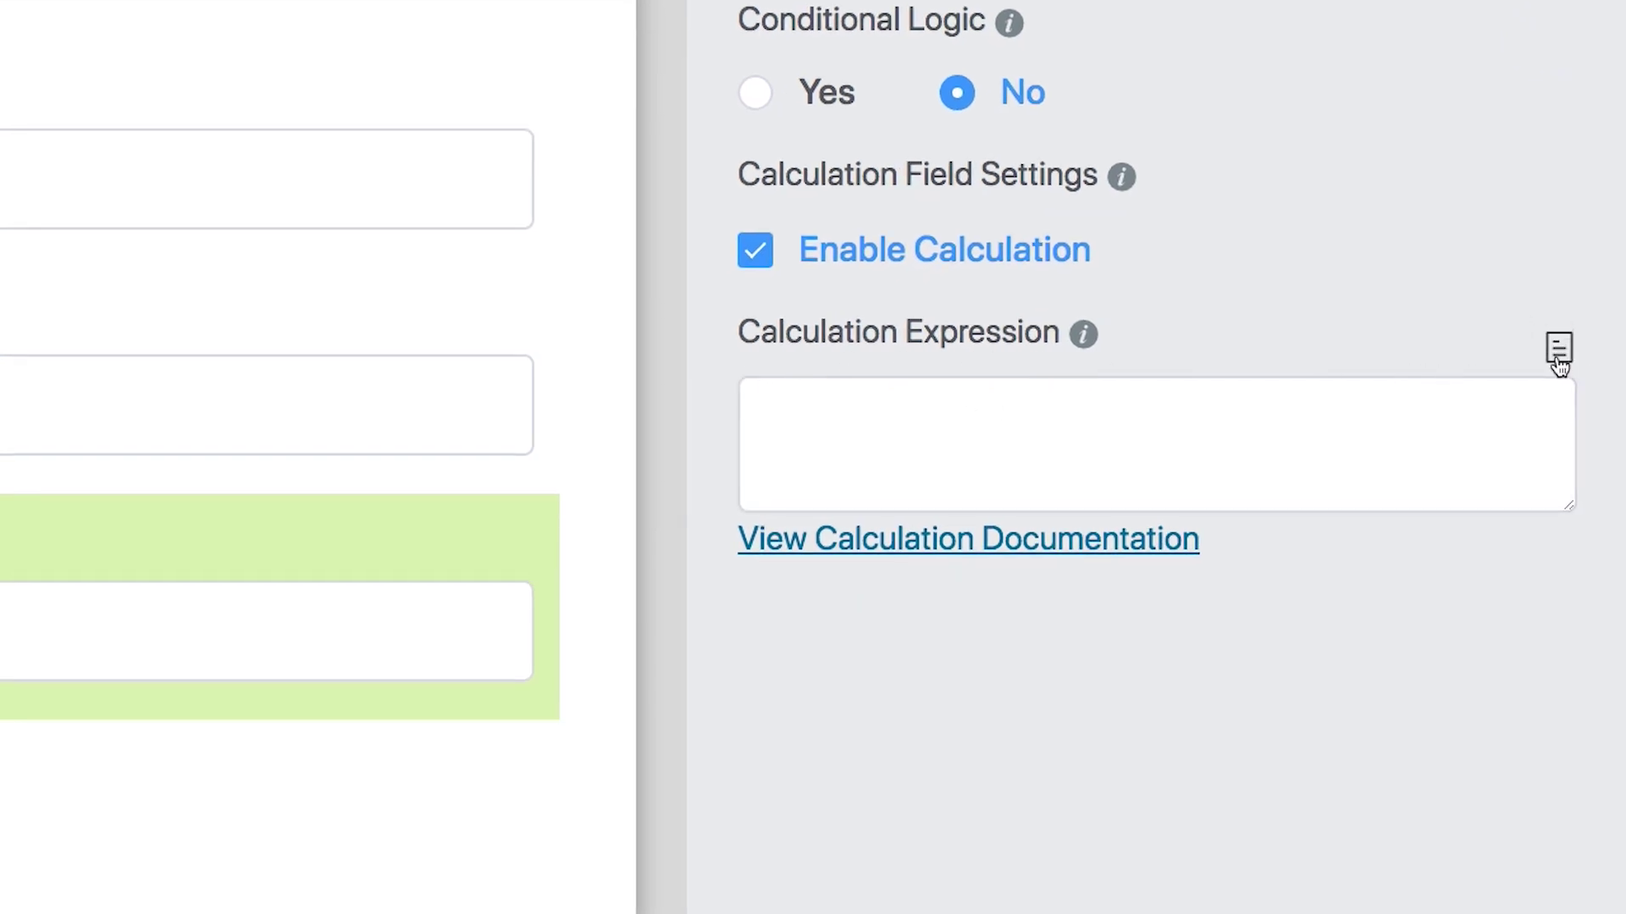
{"action": "left_click", "coordinate": [1559, 356]}
{"action": "left_click", "coordinate": [1224, 475]}
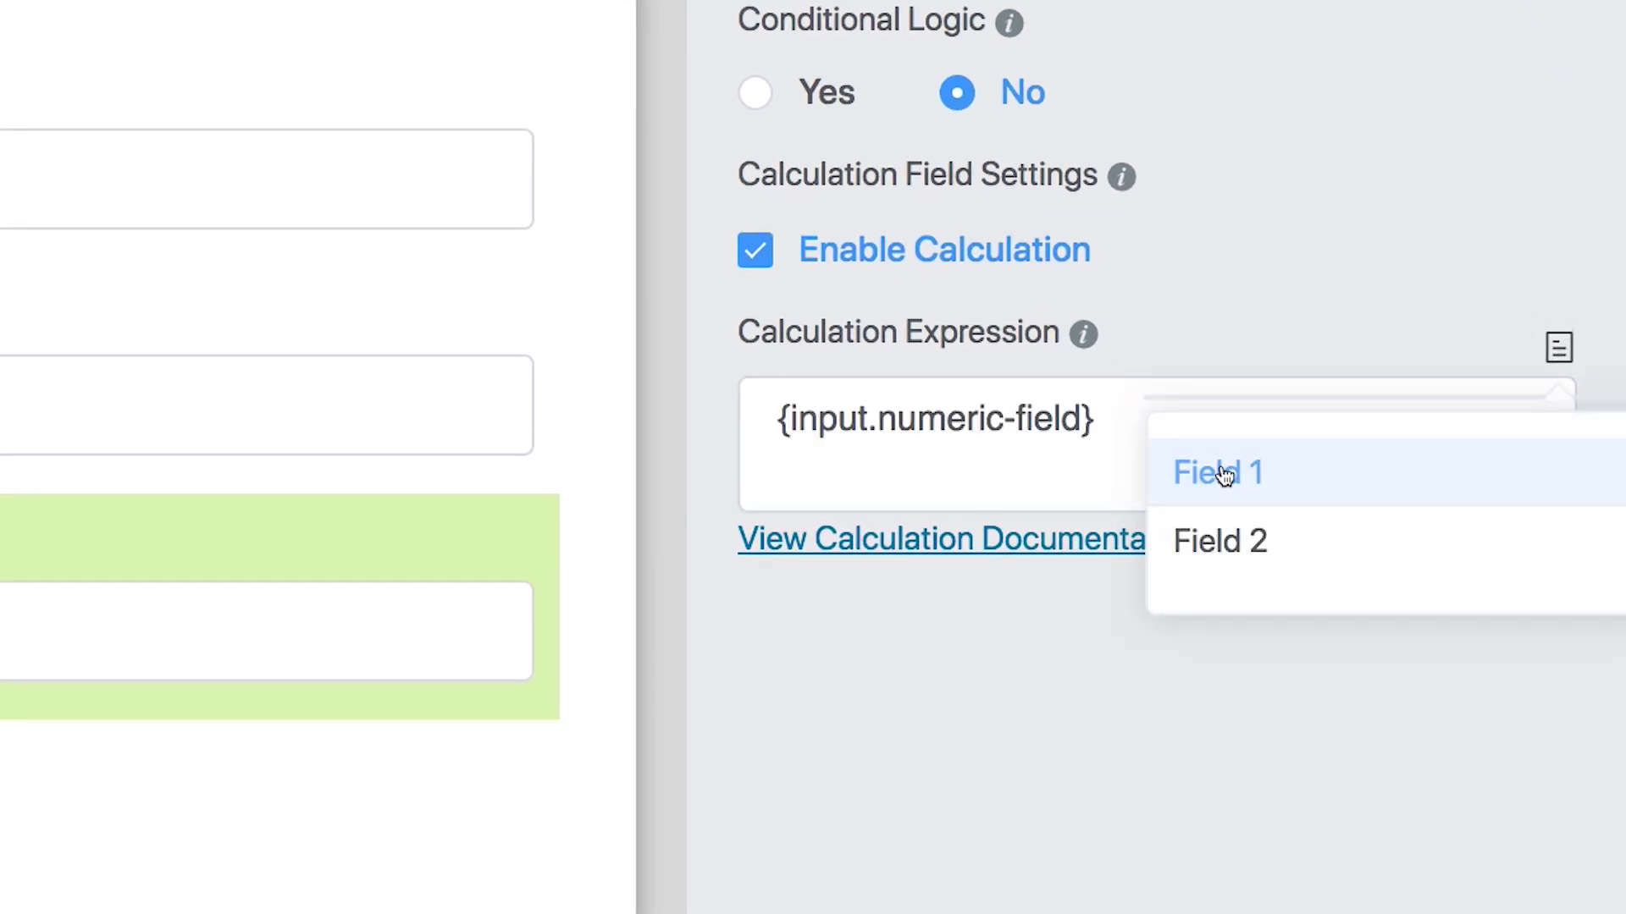
{"action": "left_click", "coordinate": [1233, 554]}
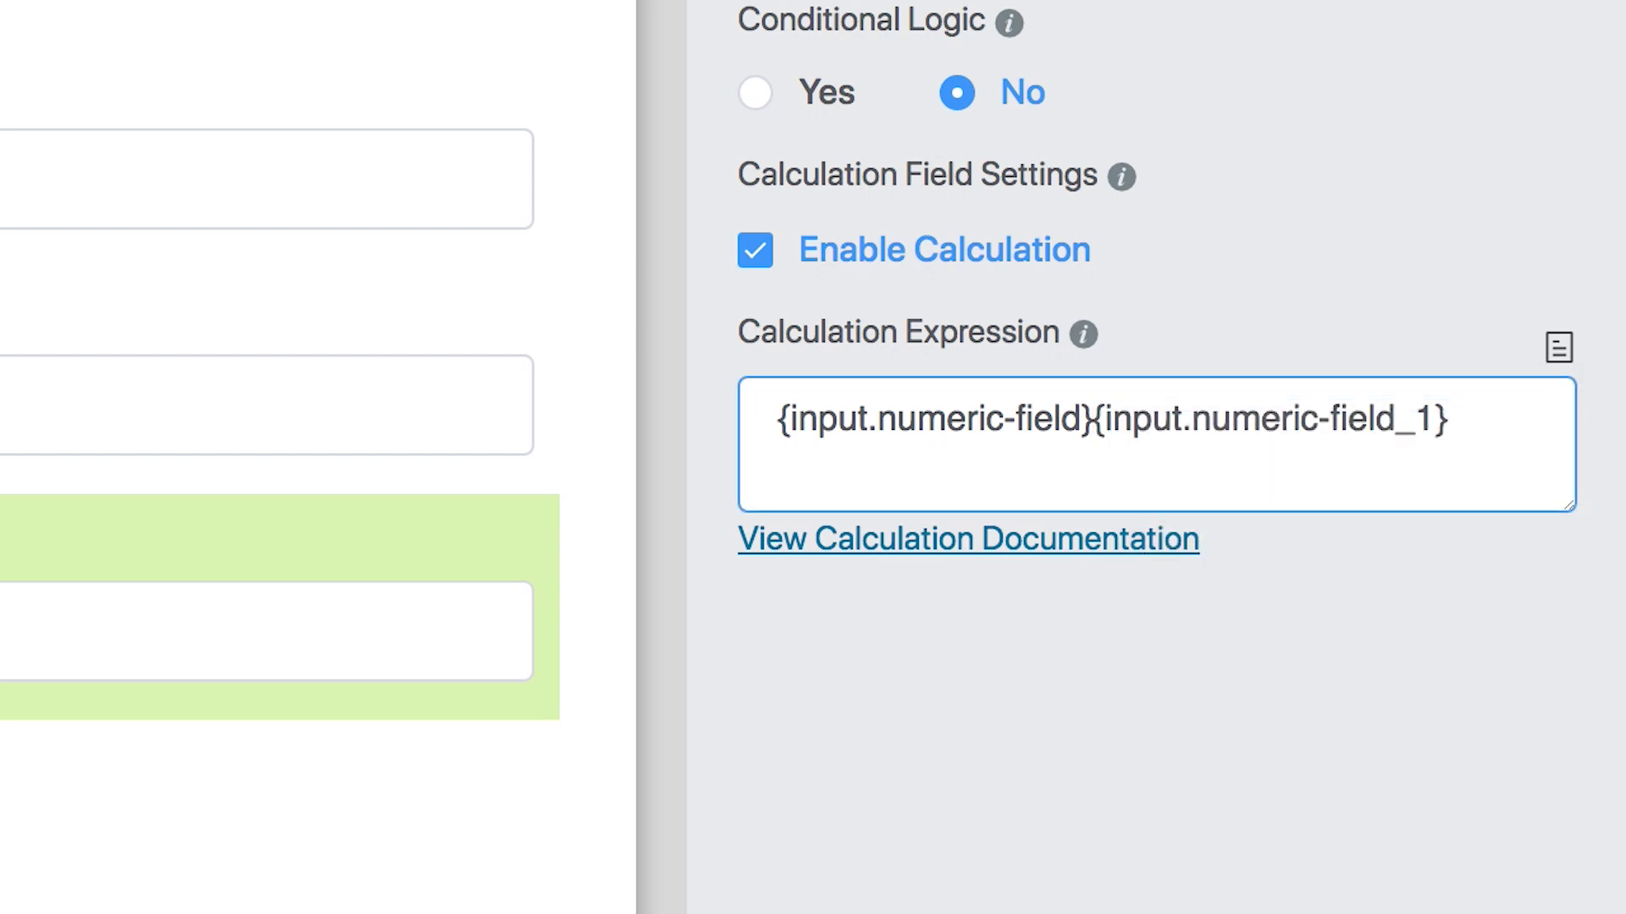
{"action": "type", "text": "*"}
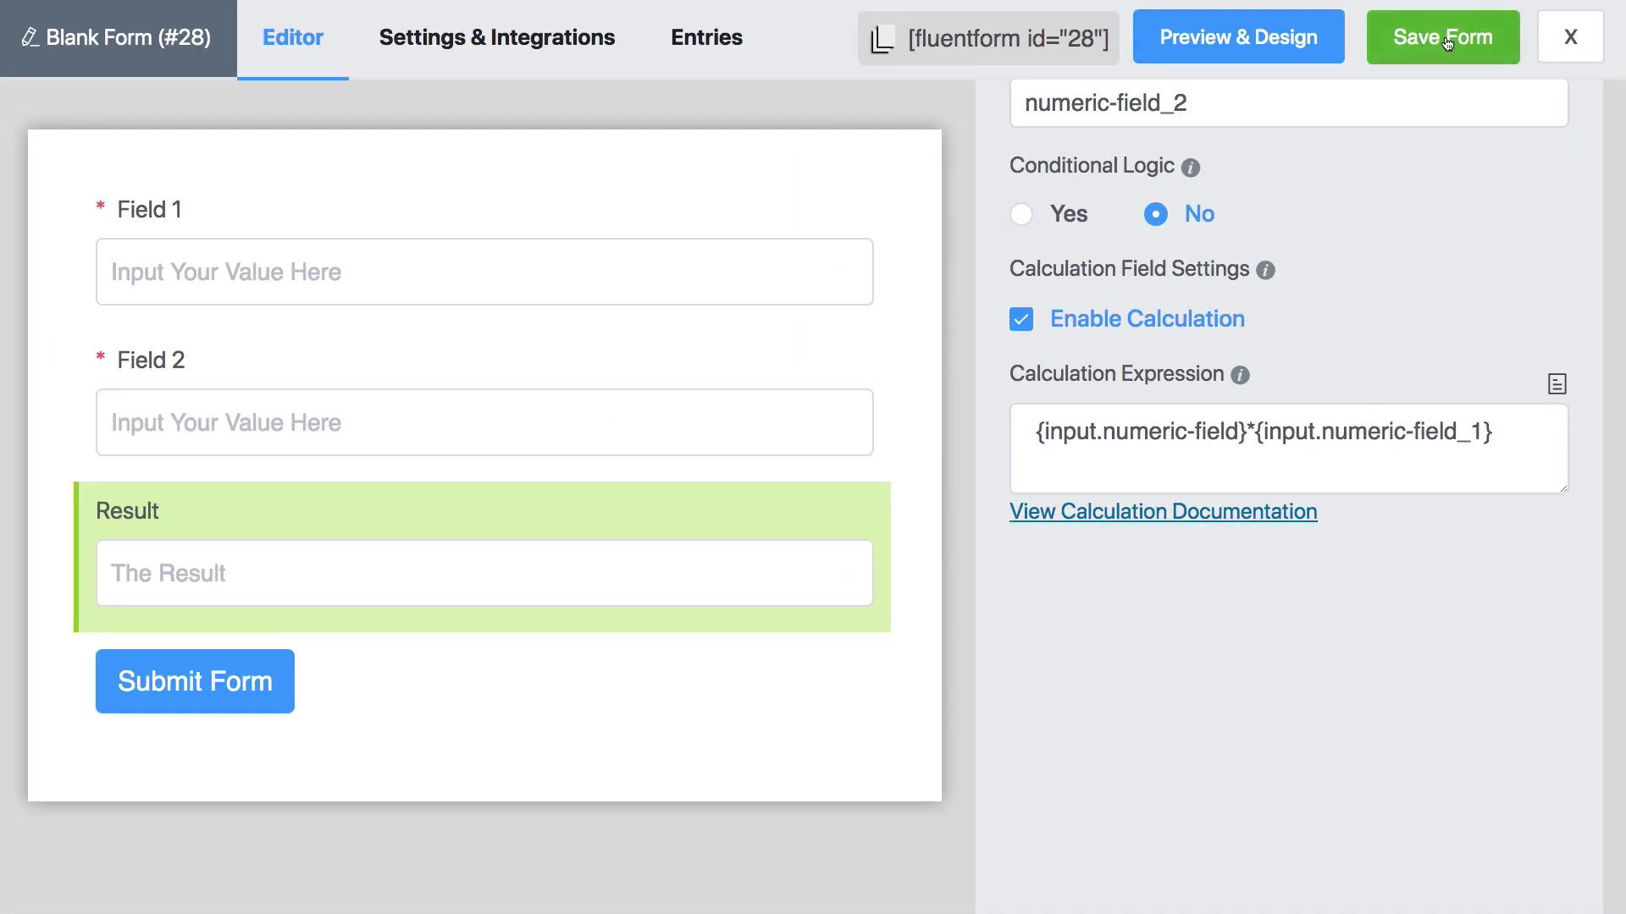
Save the form and preview it with Preview Only enabled.
{"action": "left_click", "coordinate": [1442, 38]}
{"action": "left_click", "coordinate": [1252, 38]}
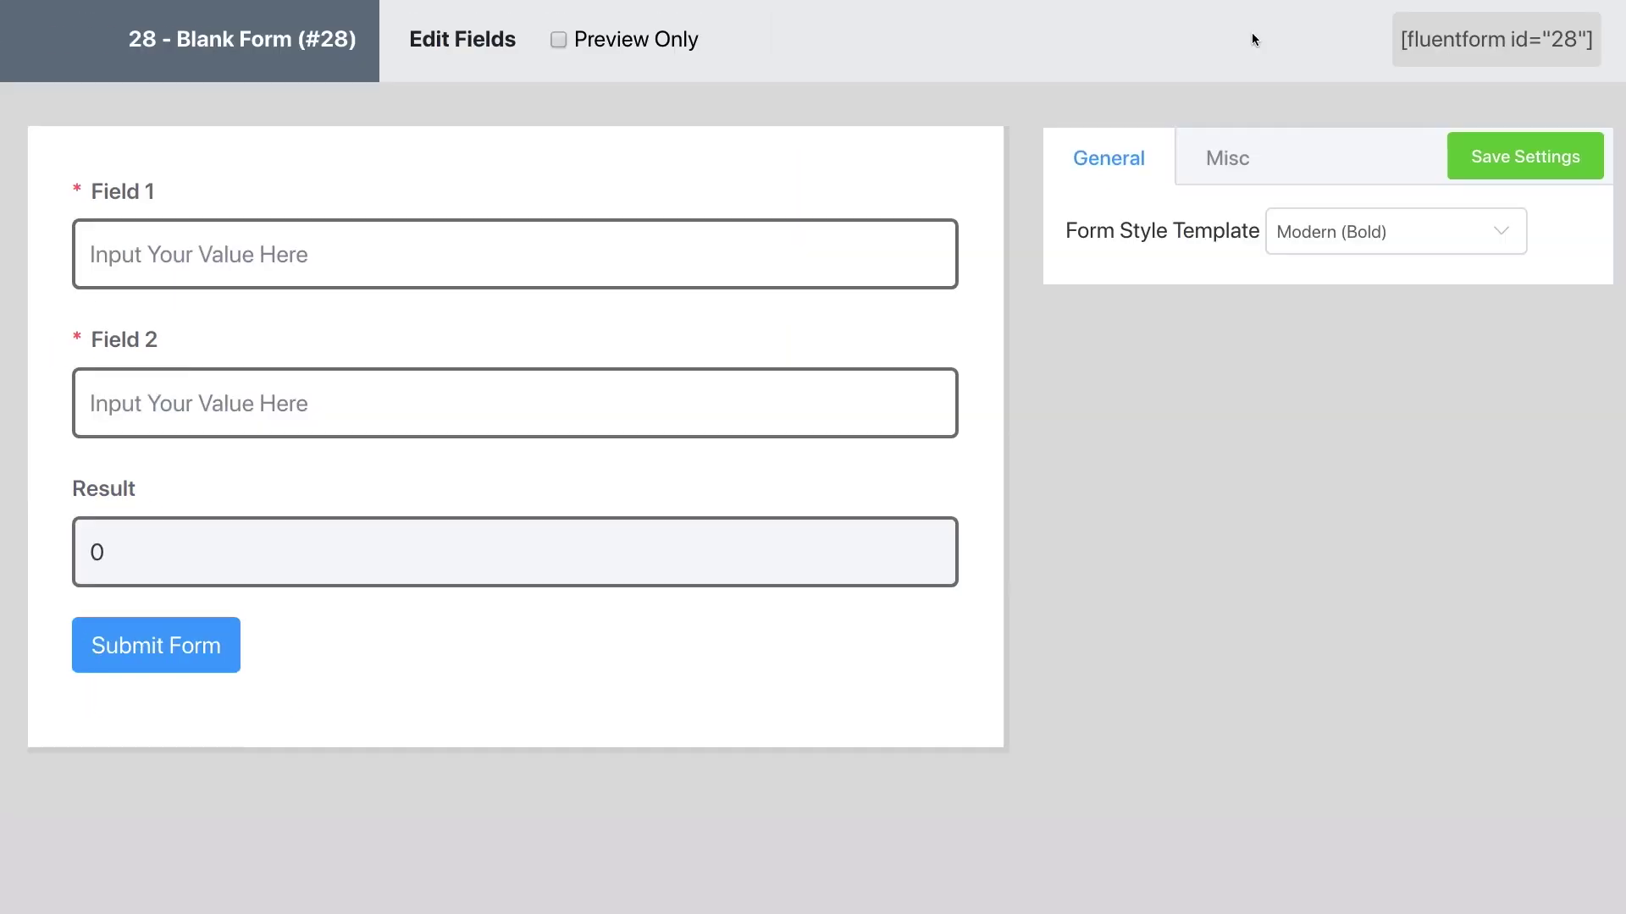
{"action": "left_click", "coordinate": [557, 41]}
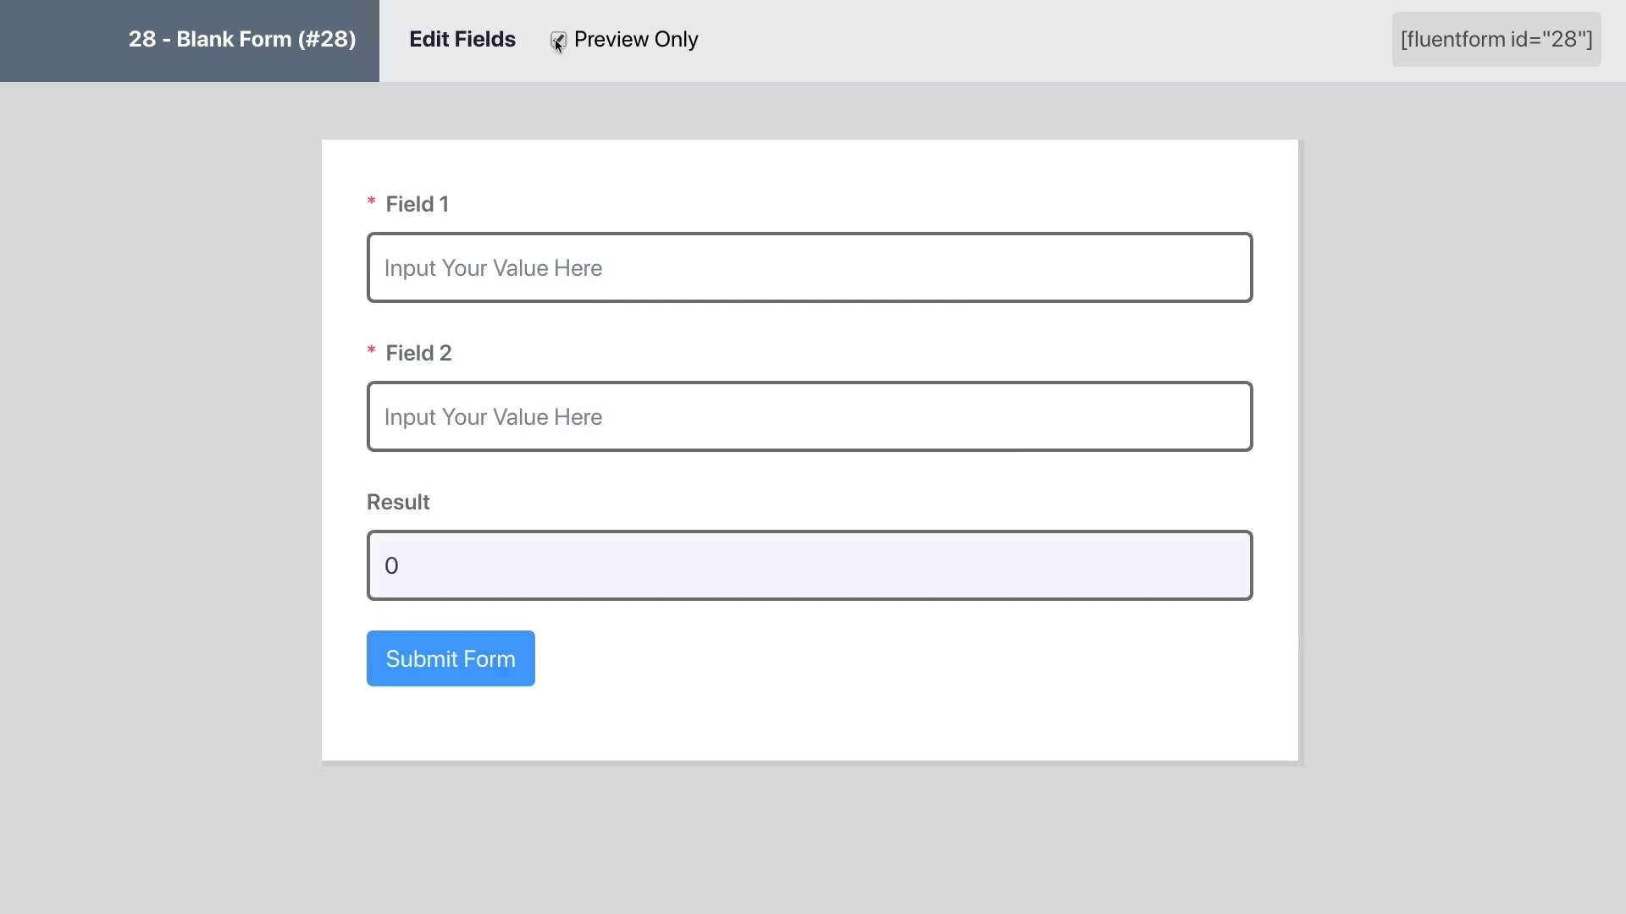
Enter 10 in Field 1 and a value in Field 2, then submit; 10 is rejected.
{"action": "left_click", "coordinate": [393, 220]}
{"action": "type", "text": "10"}
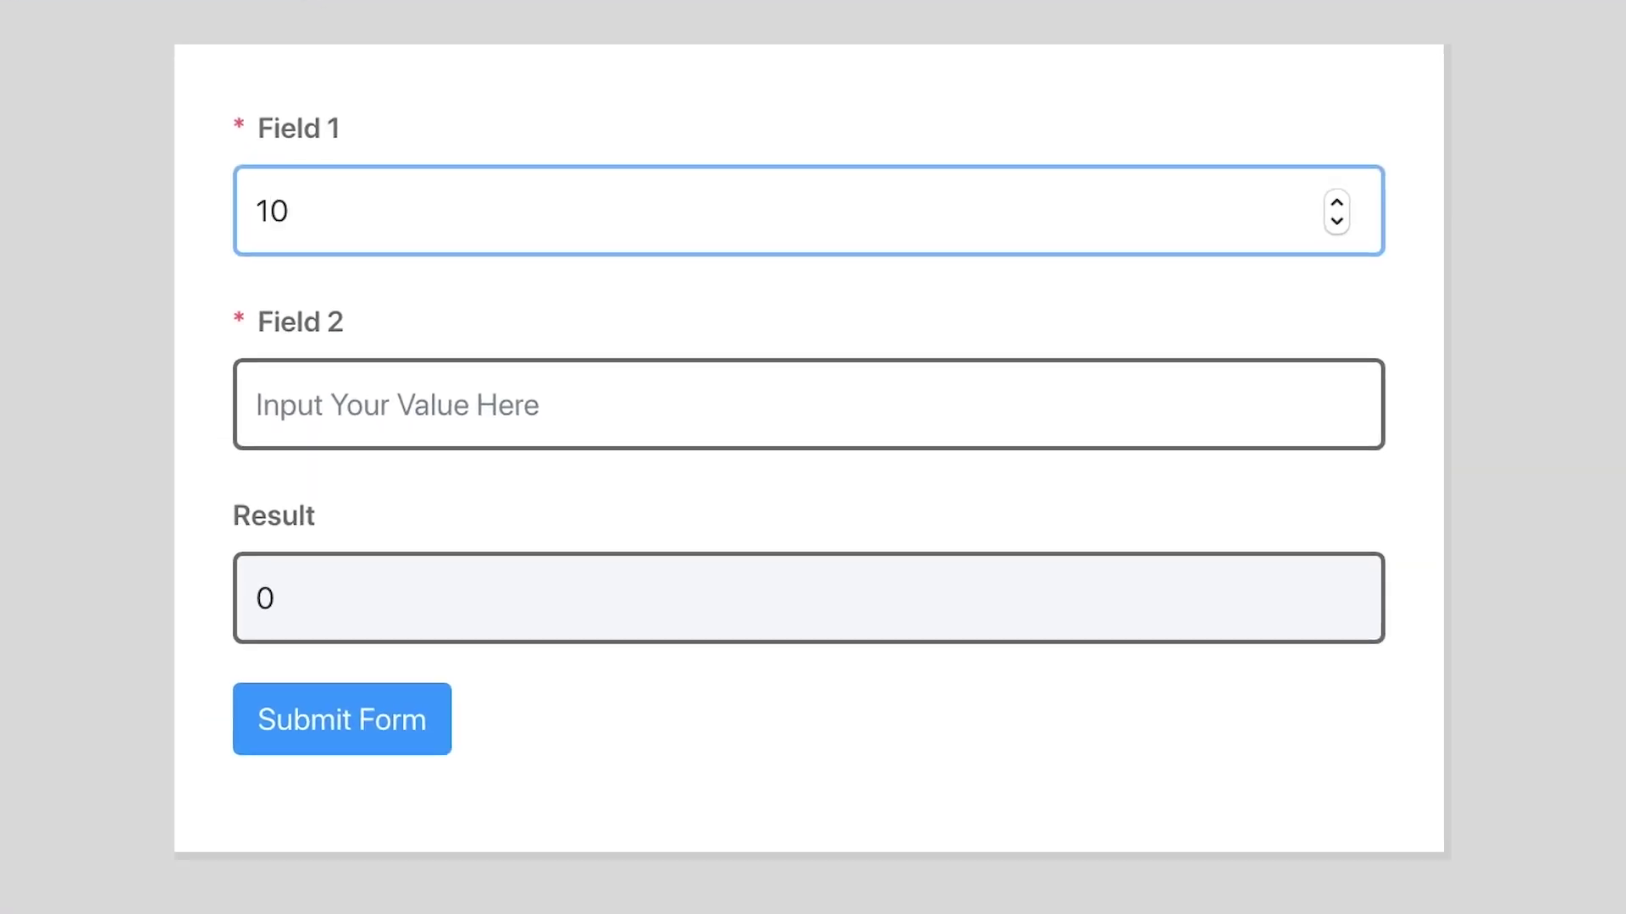
{"action": "left_click", "coordinate": [367, 390]}
{"action": "type", "text": "5"}
{"action": "left_click", "coordinate": [504, 699]}
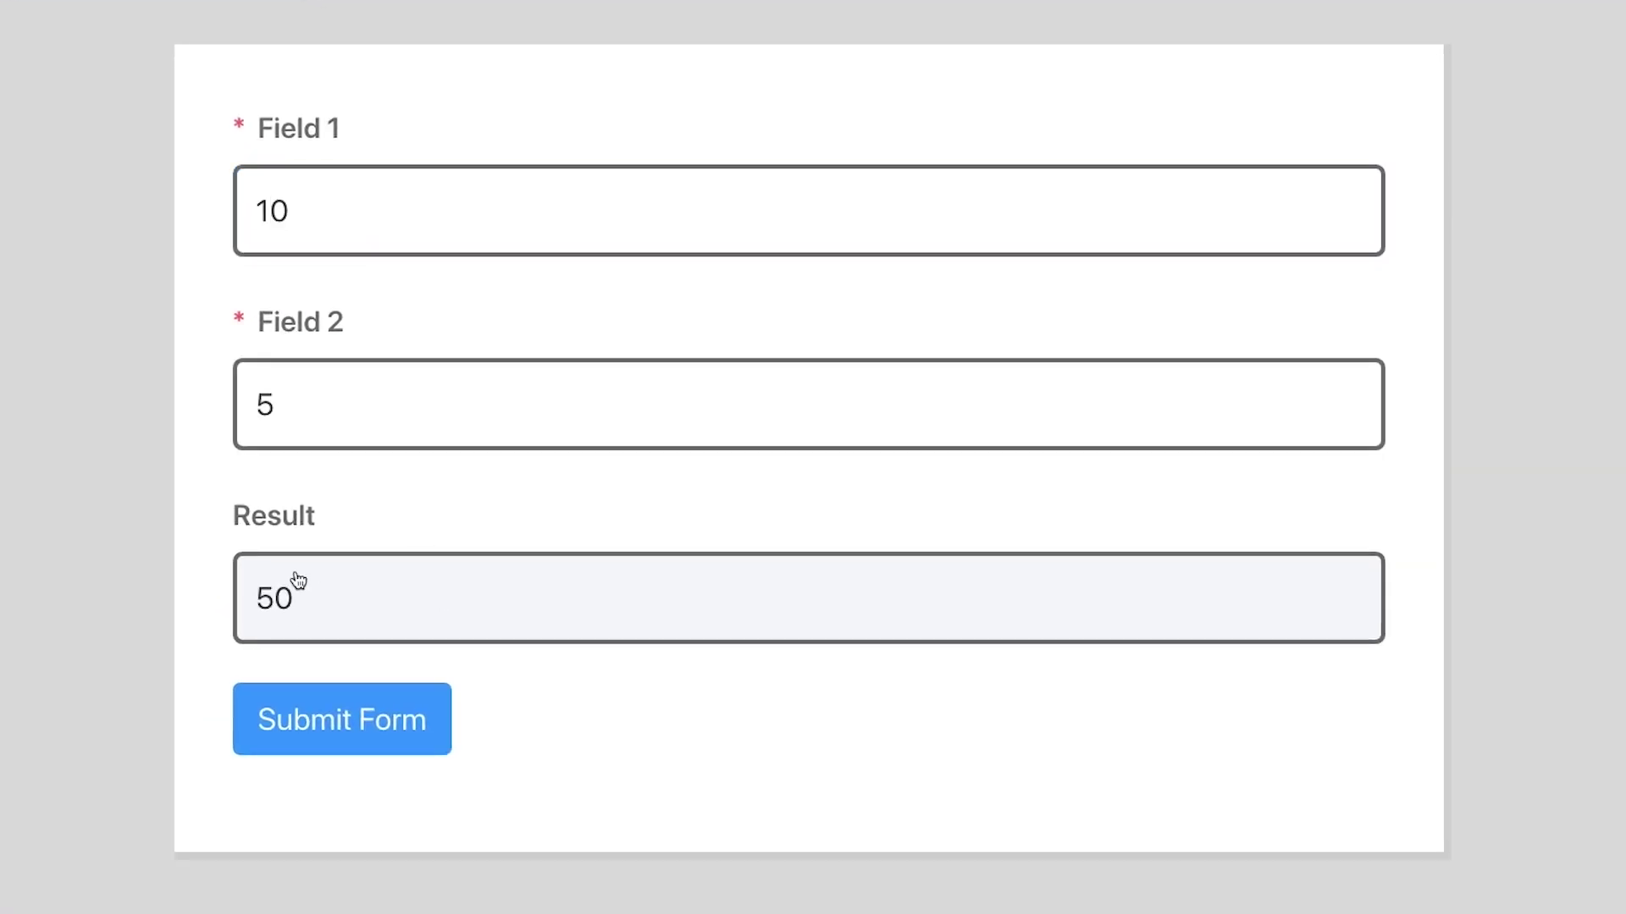
{"action": "left_click", "coordinate": [355, 719]}
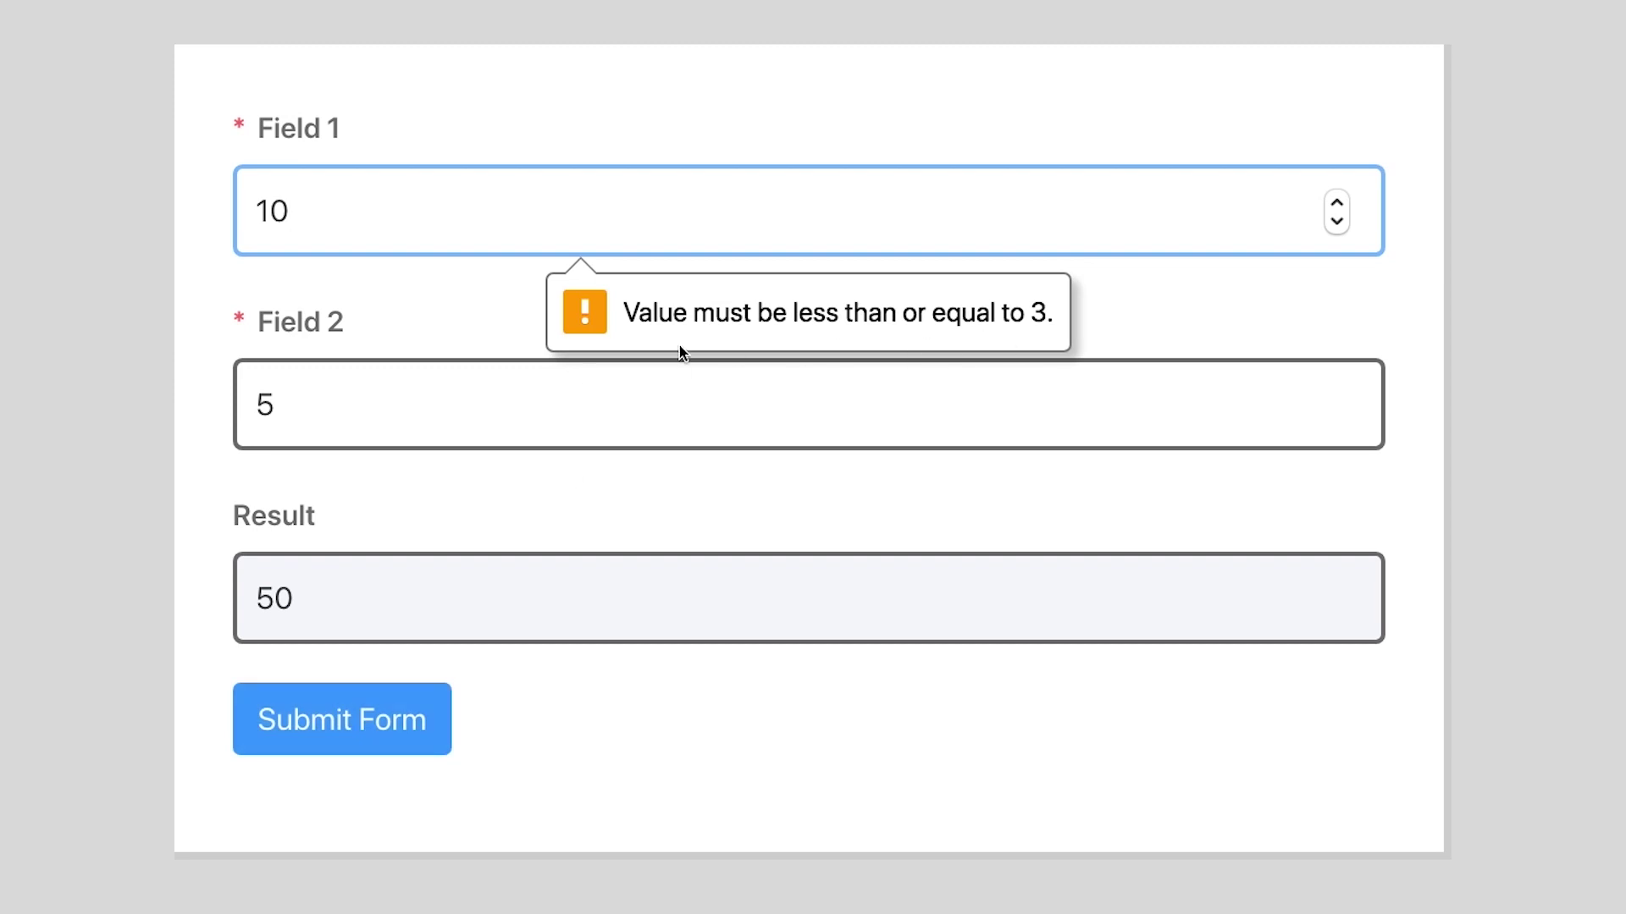
Change the values to 3 and 2, so Result shows 6, and submit.
{"action": "double_click", "coordinate": [313, 225]}
{"action": "type", "text": "3"}
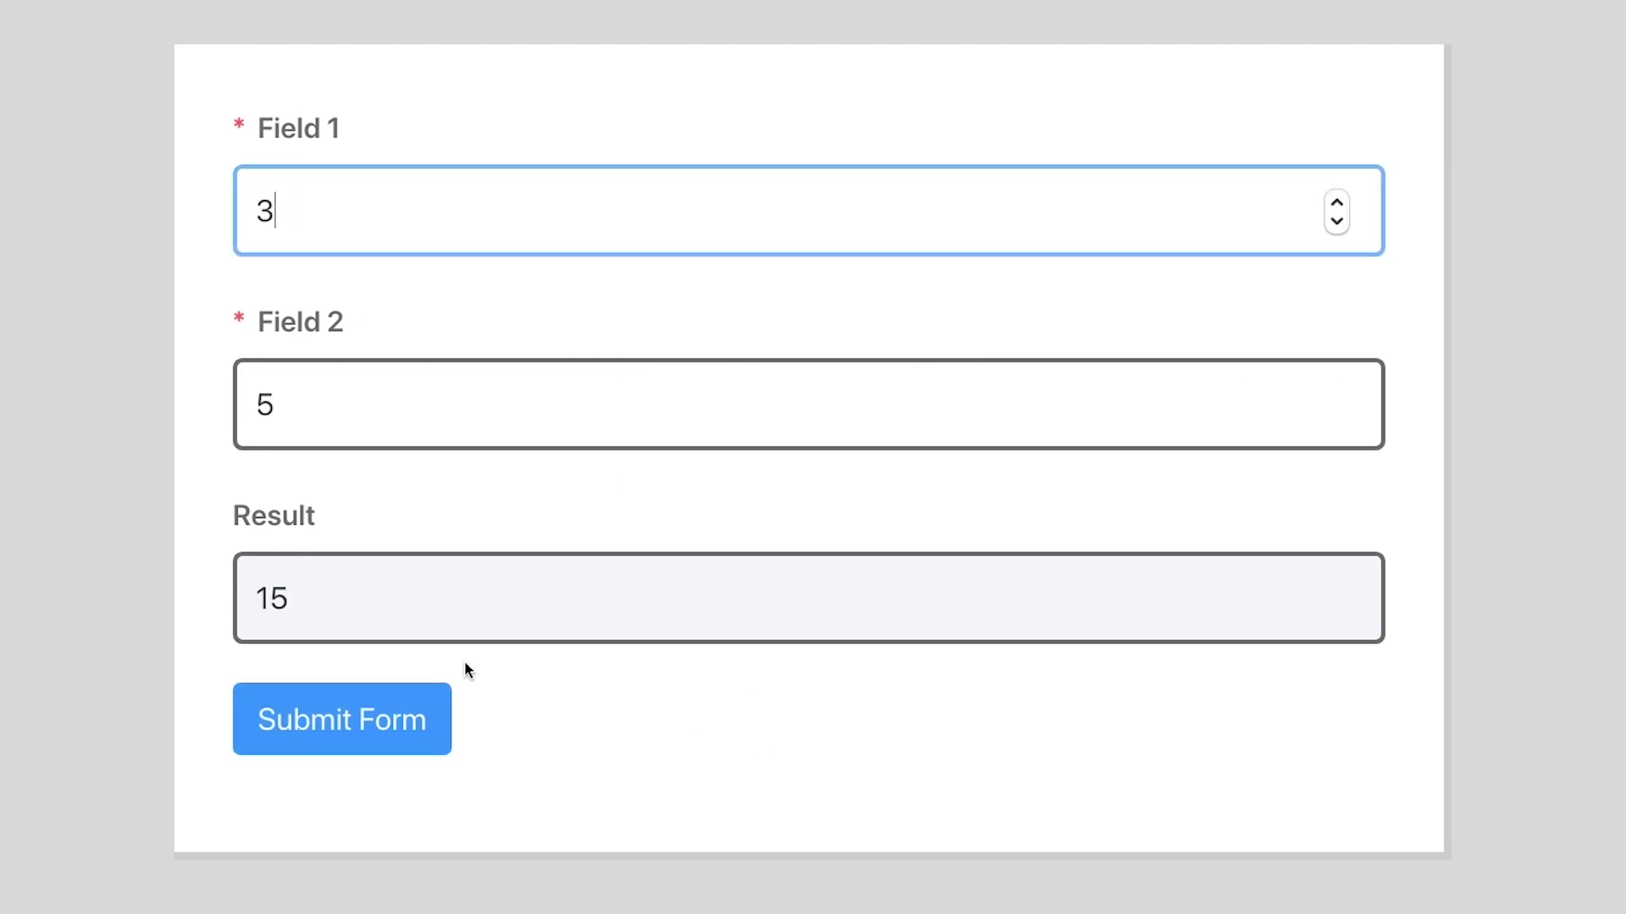
{"action": "left_click", "coordinate": [382, 719]}
{"action": "left_click", "coordinate": [351, 471]}
{"action": "left_click_drag", "start_coordinate": [299, 407], "coordinate": [219, 408]}
{"action": "type", "text": "2"}
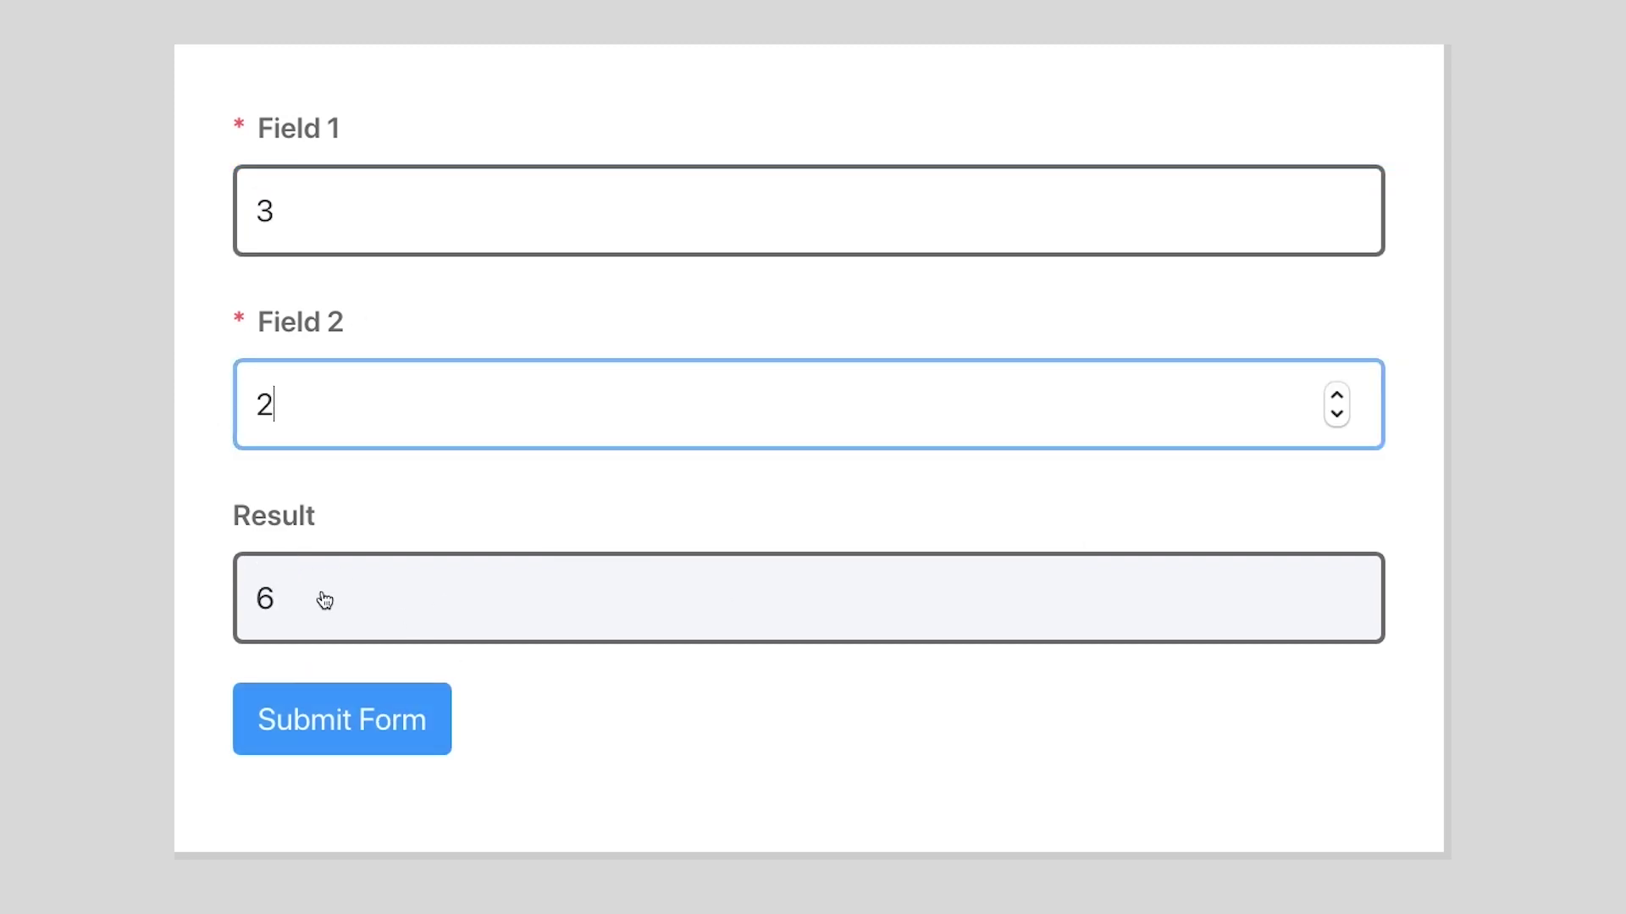
{"action": "left_click", "coordinate": [388, 737]}
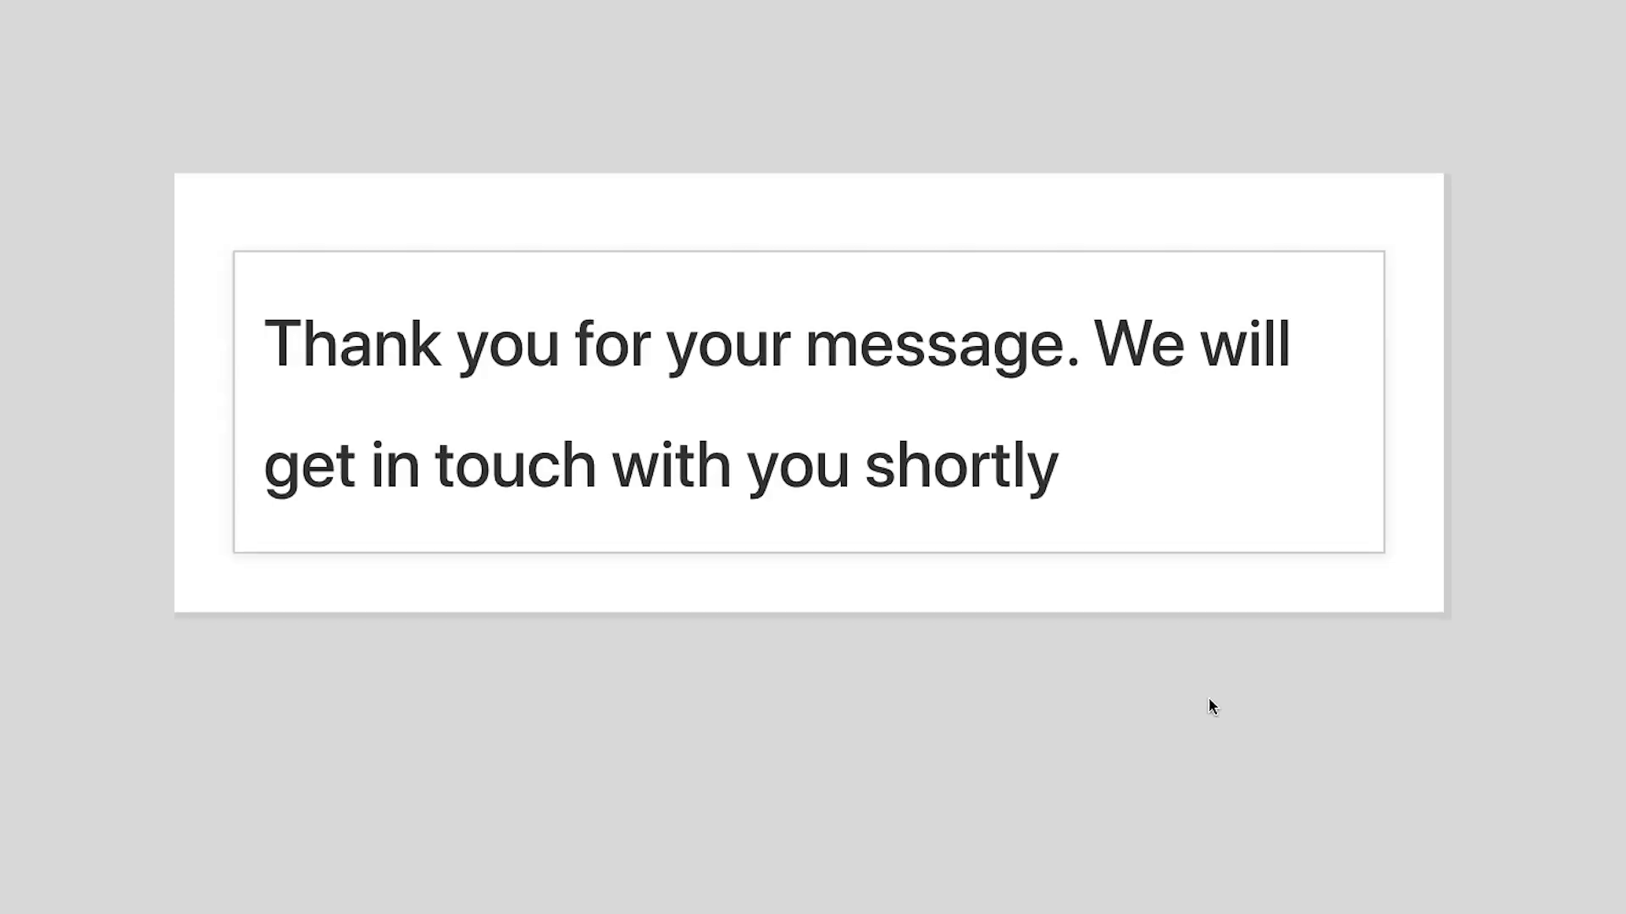